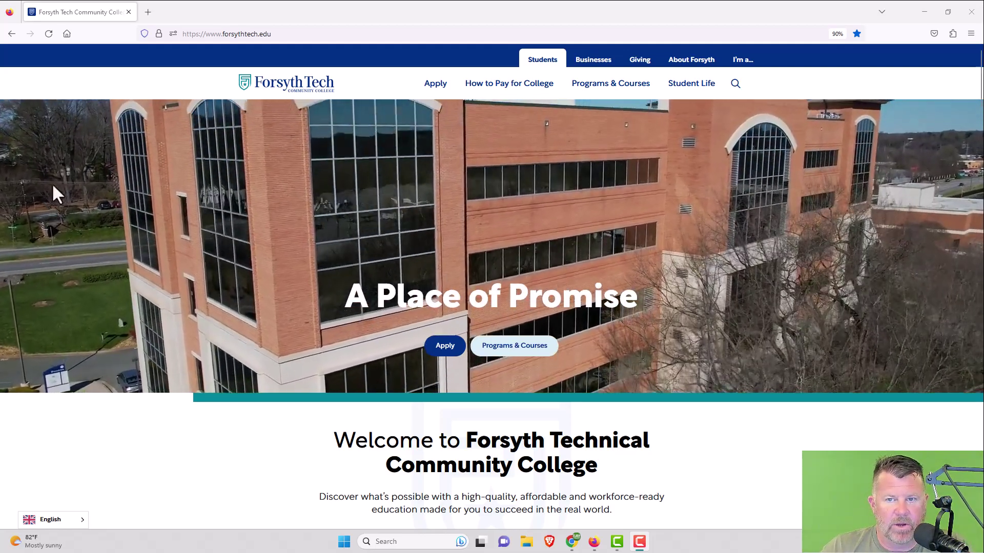
# Open Blackboard from the college site's Student Life links and sign in with the saved account and its prefilled password.
pyautogui.moveTo(697, 87)
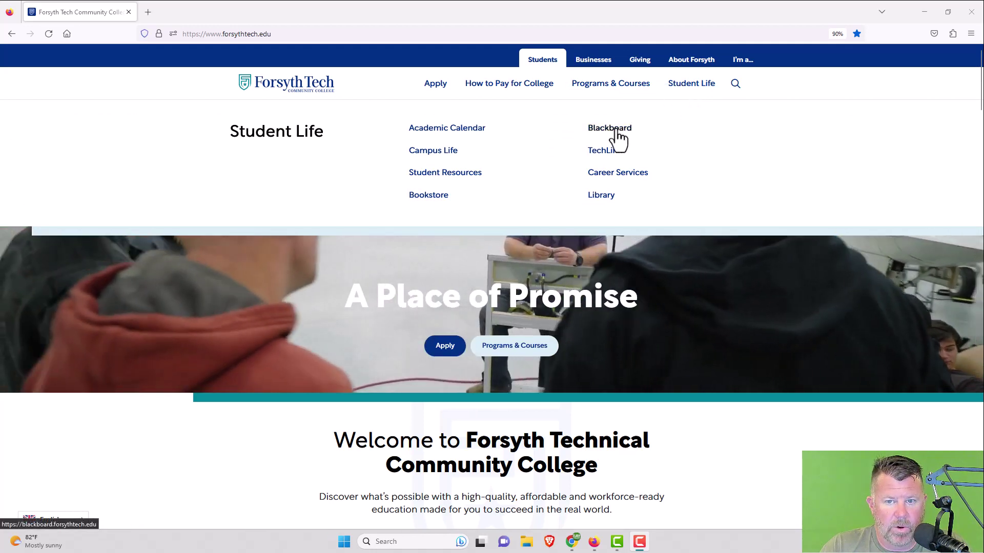
pyautogui.click(618, 132)
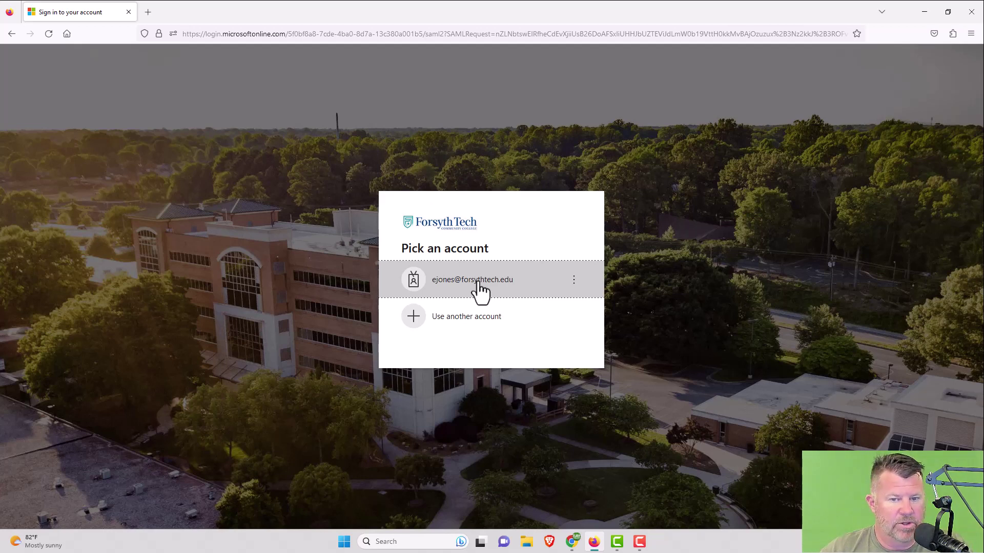
pyautogui.click(496, 285)
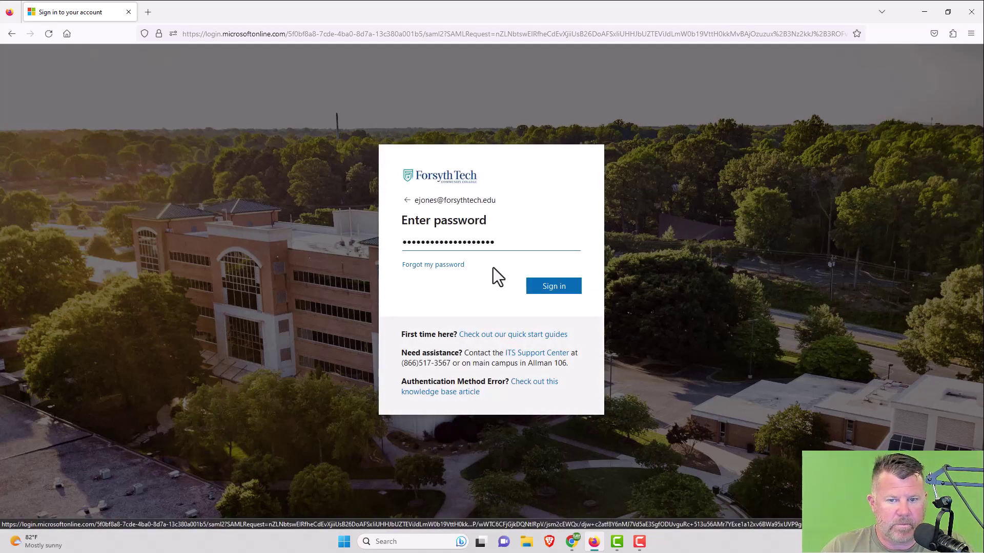
pyautogui.click(547, 288)
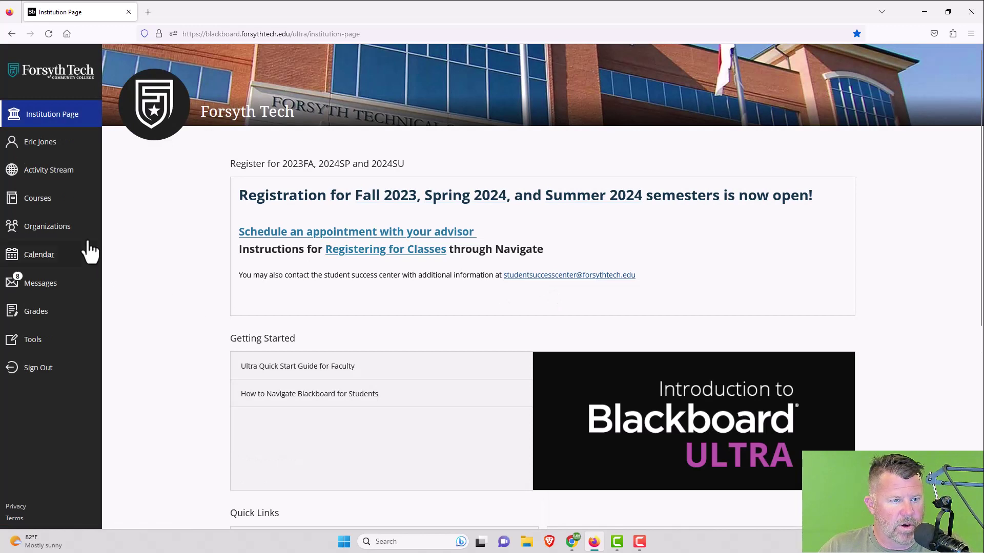
# Filter the 2023 Fall course list to Courses I Teach and open the HOR-164-830A Hort Pest Management course.
pyautogui.click(42, 204)
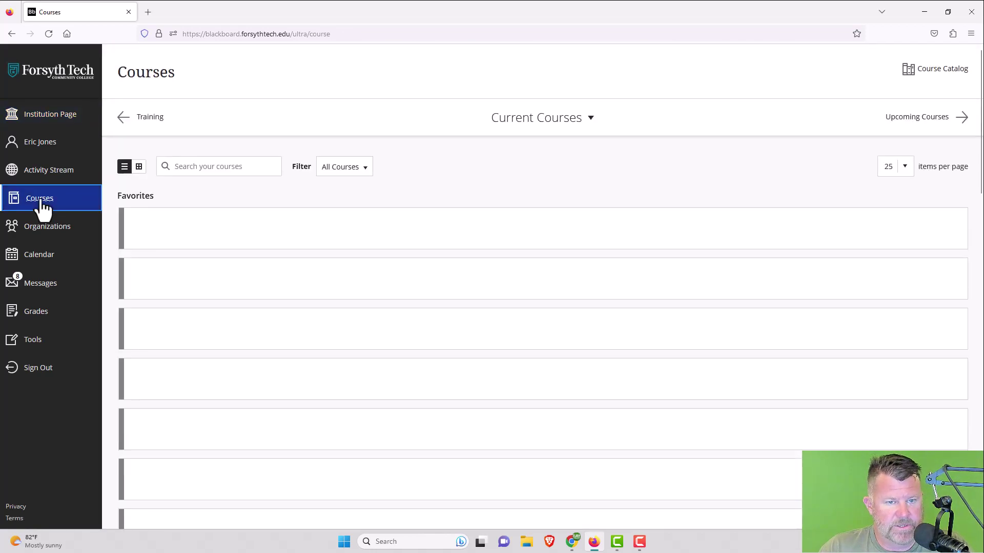
pyautogui.click(588, 123)
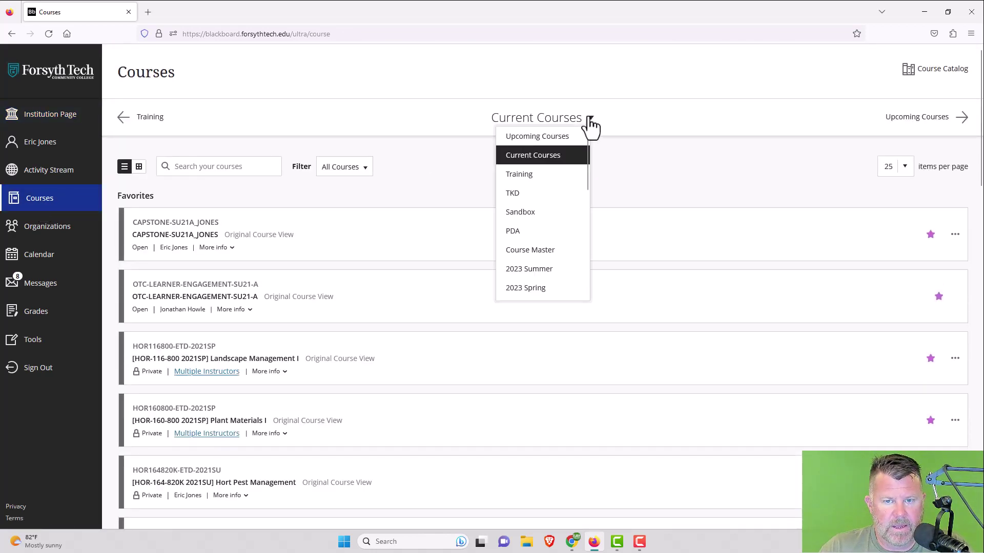
pyautogui.scroll(-2, 522, 279)
pyautogui.click(520, 249)
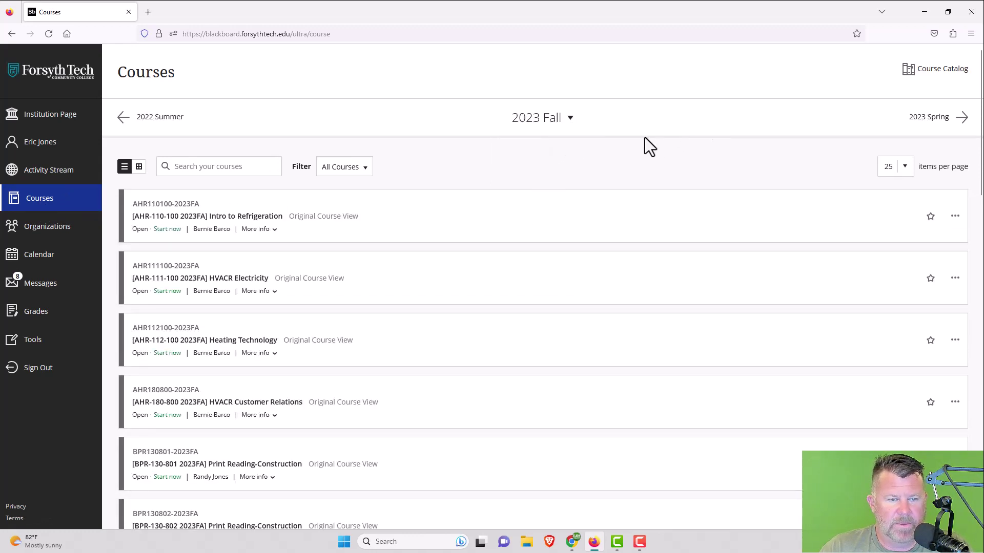
pyautogui.click(365, 169)
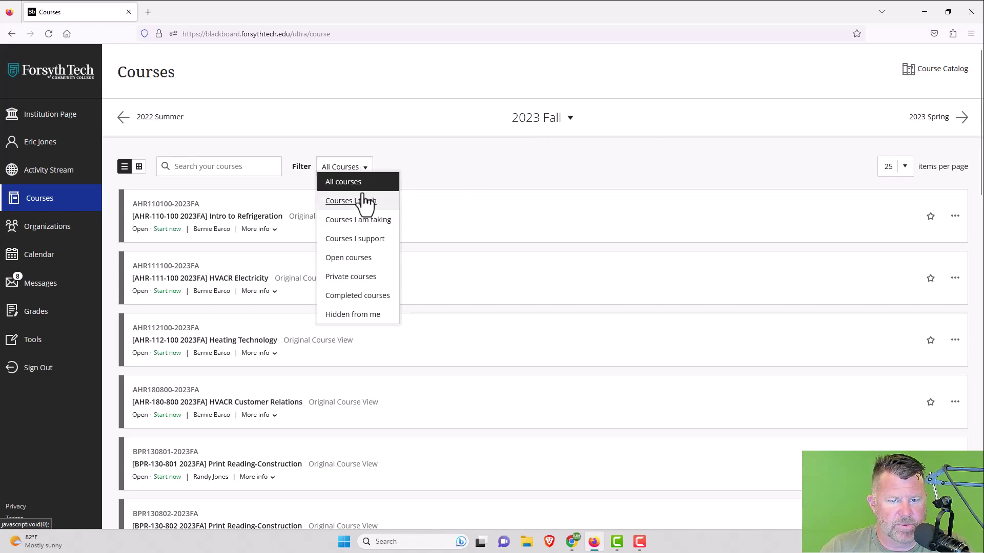
pyautogui.click(344, 201)
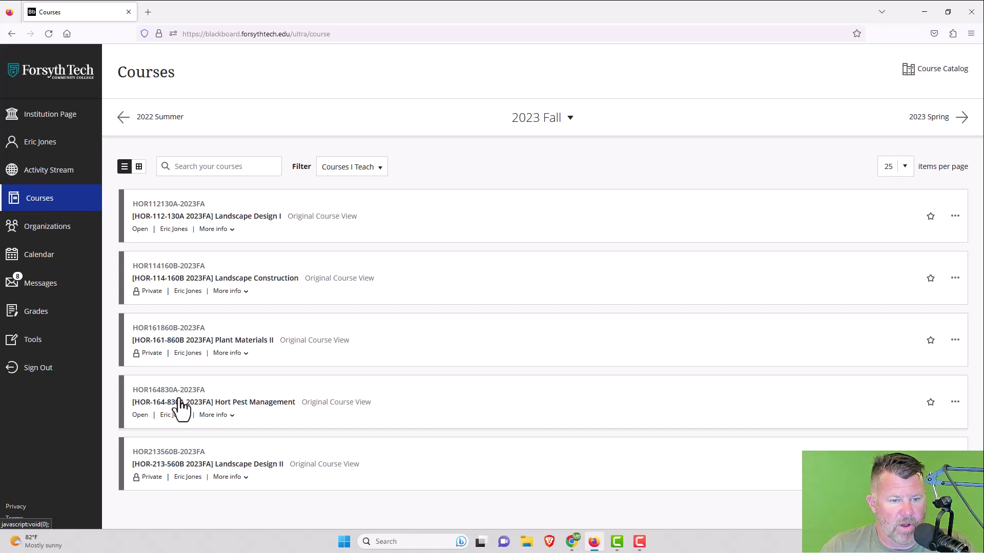
pyautogui.click(210, 403)
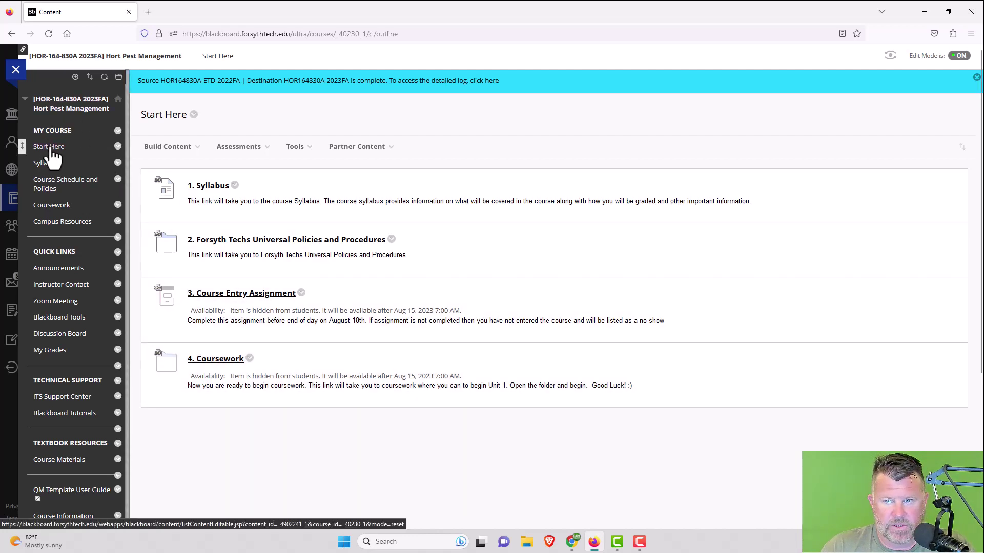
# Check the Start Here page with Edit Mode off and in Student Preview, and return to the editing view.
pyautogui.click(958, 57)
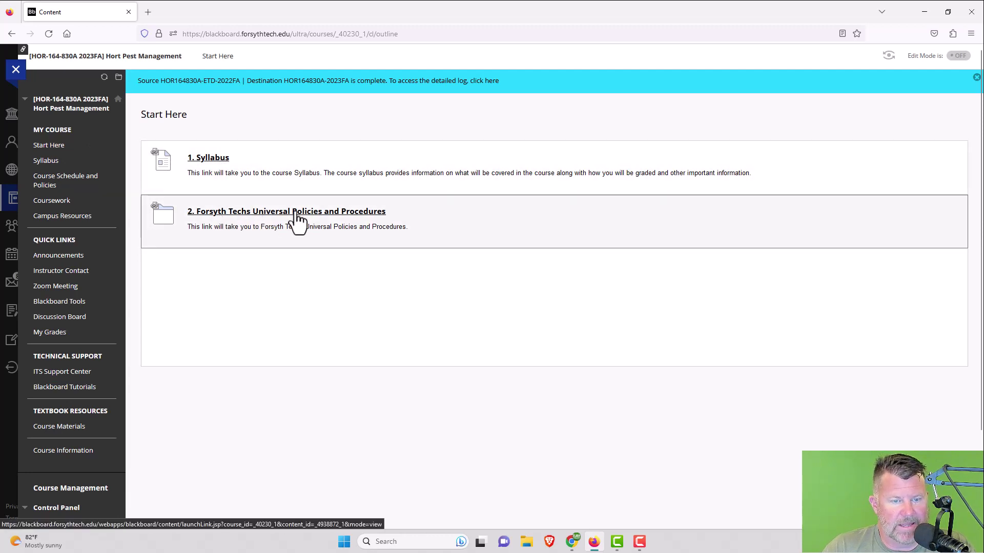
pyautogui.click(953, 56)
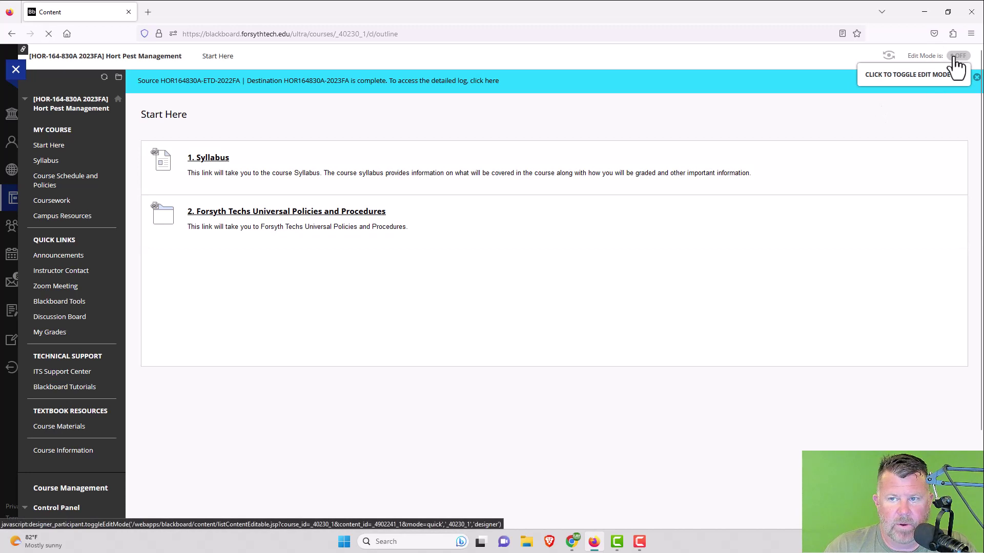
pyautogui.click(888, 63)
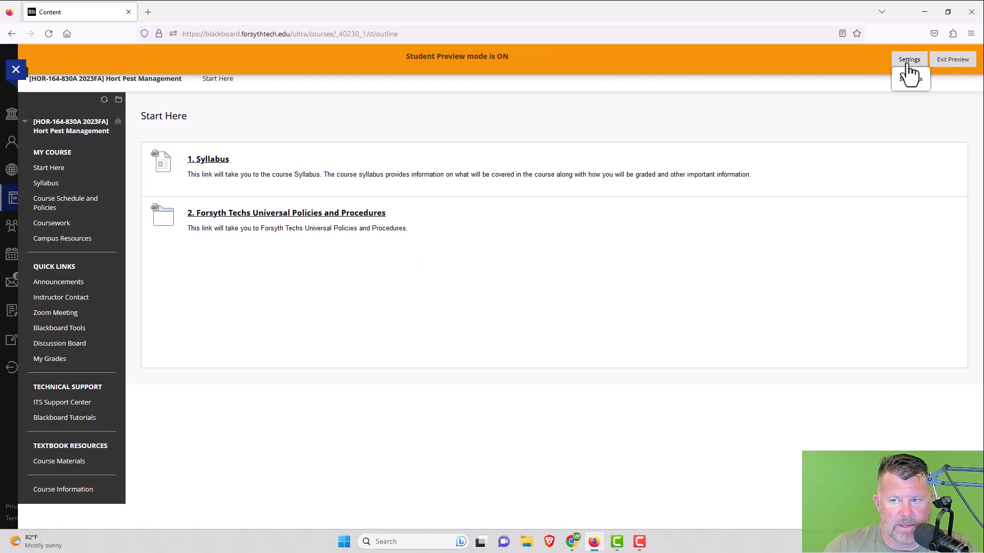
pyautogui.click(951, 60)
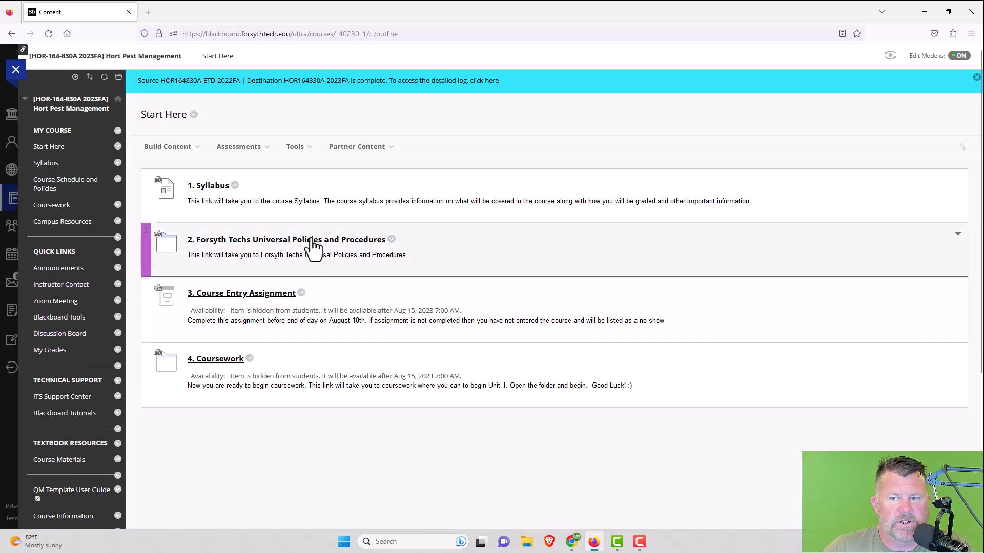
# Download the Fall 2023 syllabus attached to the course's Syllabus page, open it in Word and reposition its window.
pyautogui.click(207, 188)
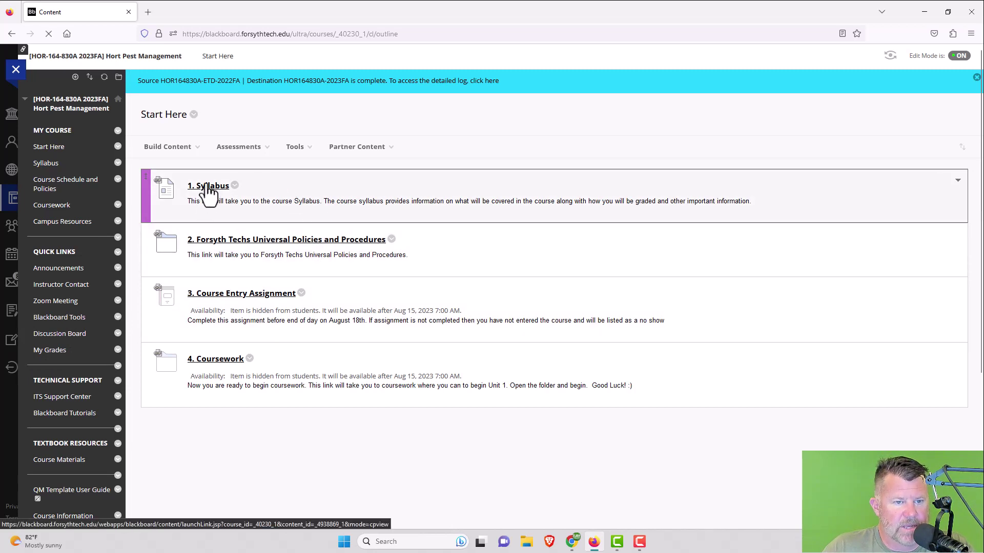
pyautogui.scroll(3, 285, 199)
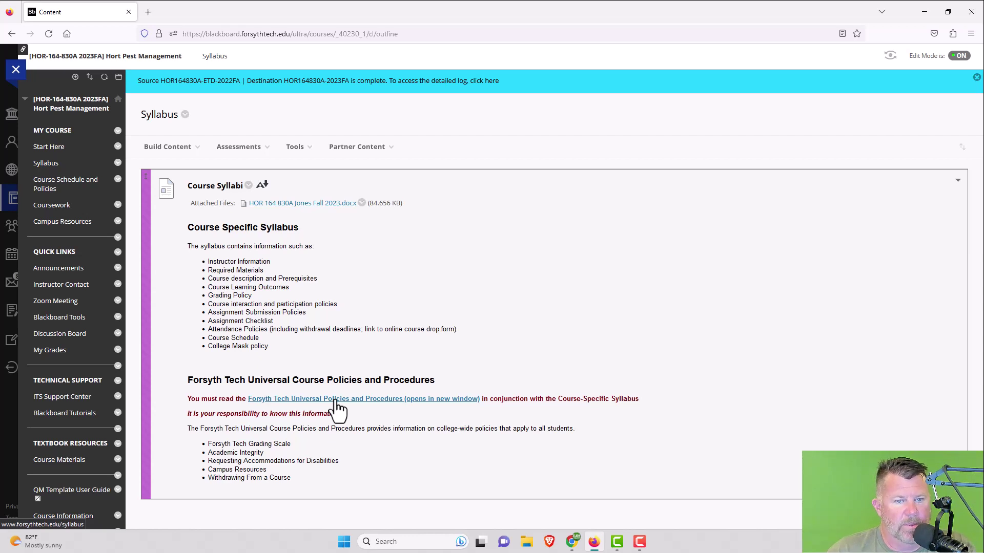
pyautogui.click(297, 204)
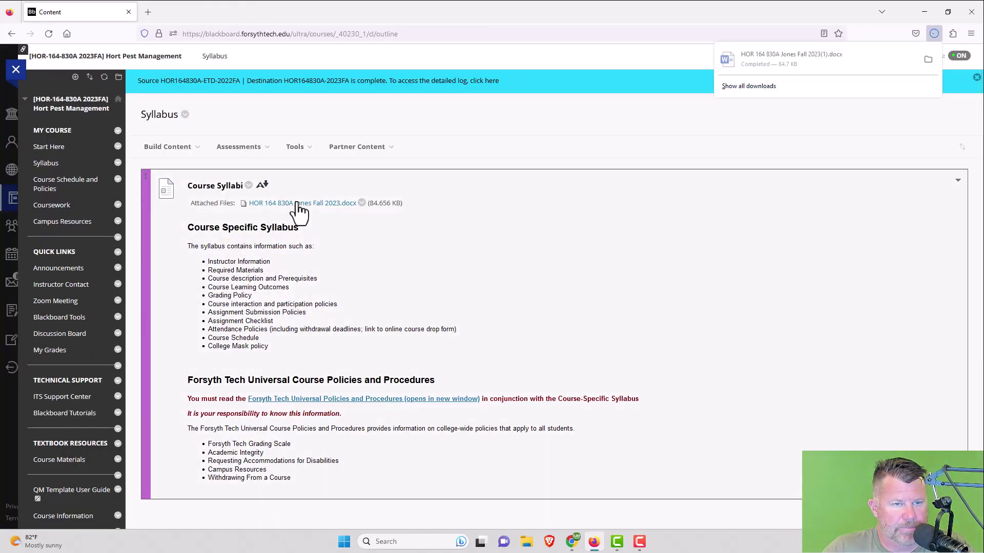
pyautogui.click(755, 58)
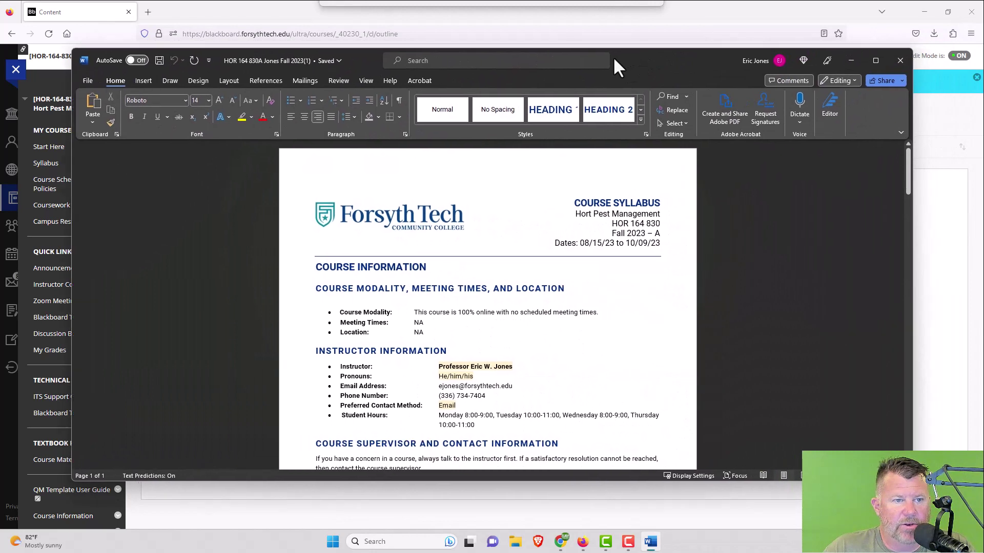
pyautogui.moveTo(613, 56); pyautogui.dragTo(581, 66)
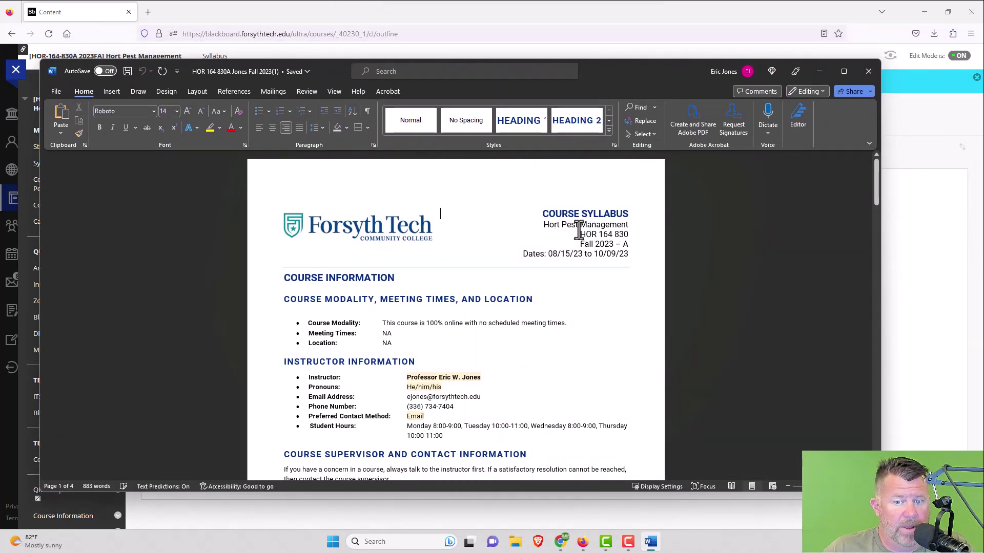
# Review the syllabus's course dates, instructor and supervisor contact information, course description and prerequisites.
pyautogui.scroll(-1, 579, 231)
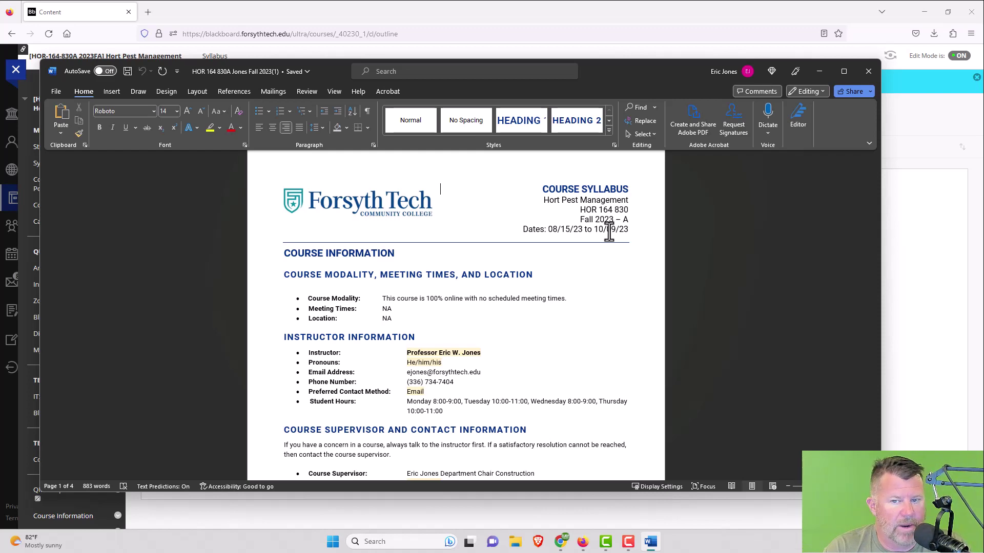
pyautogui.scroll(-3, 510, 340)
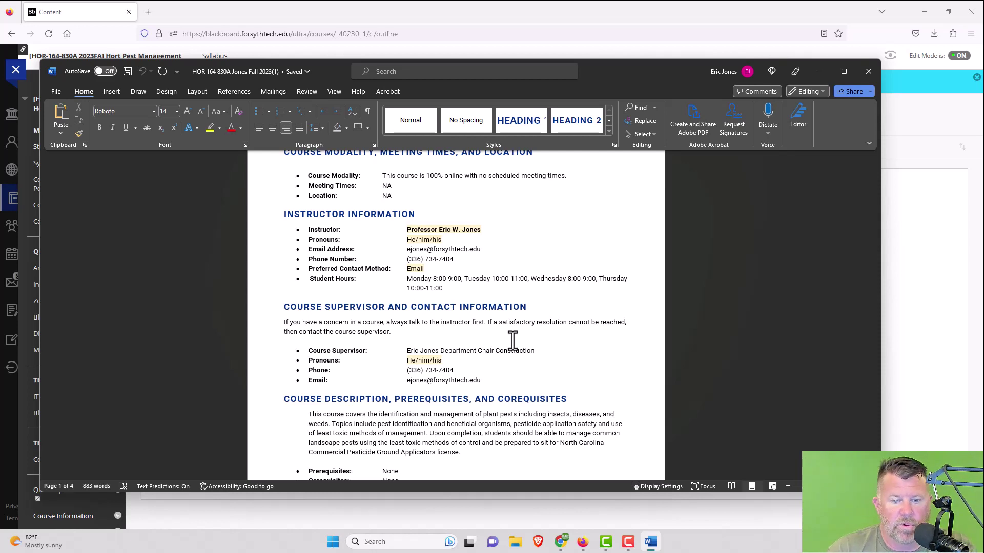
pyautogui.scroll(-2, 379, 382)
pyautogui.scroll(-1, 388, 377)
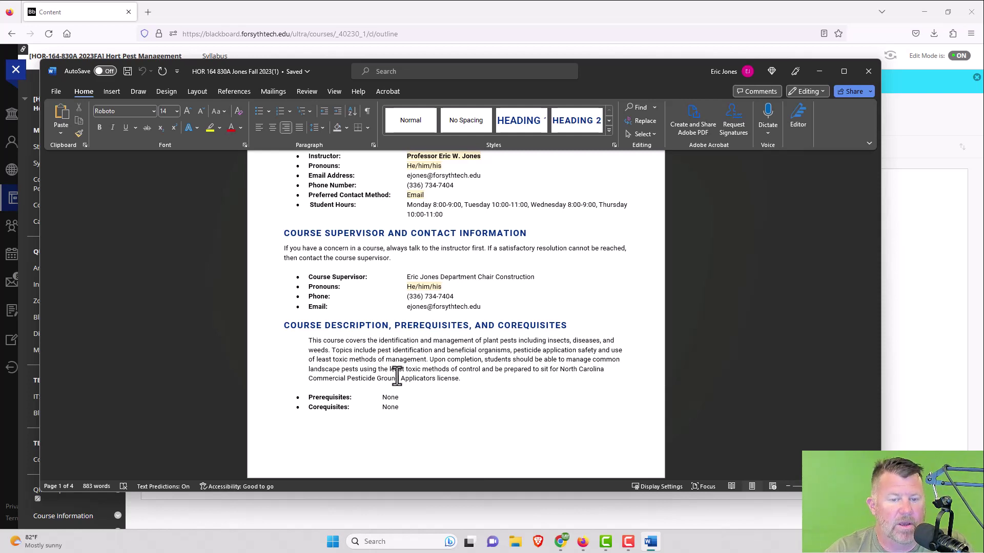
pyautogui.scroll(-1, 484, 361)
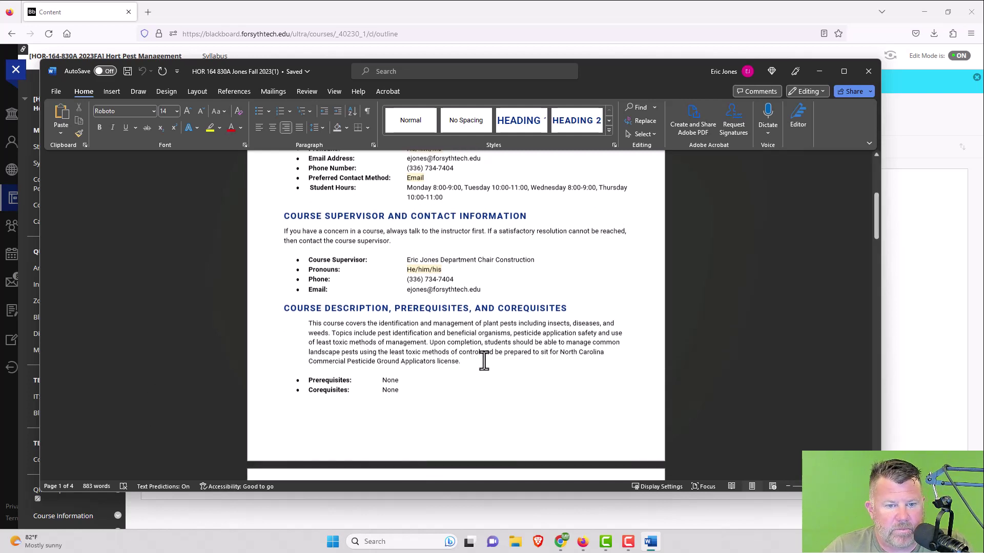
# Review the syllabus's expected competencies, required resources, important dates, grade distribution and evaluation categories.
pyautogui.scroll(-5, 484, 360)
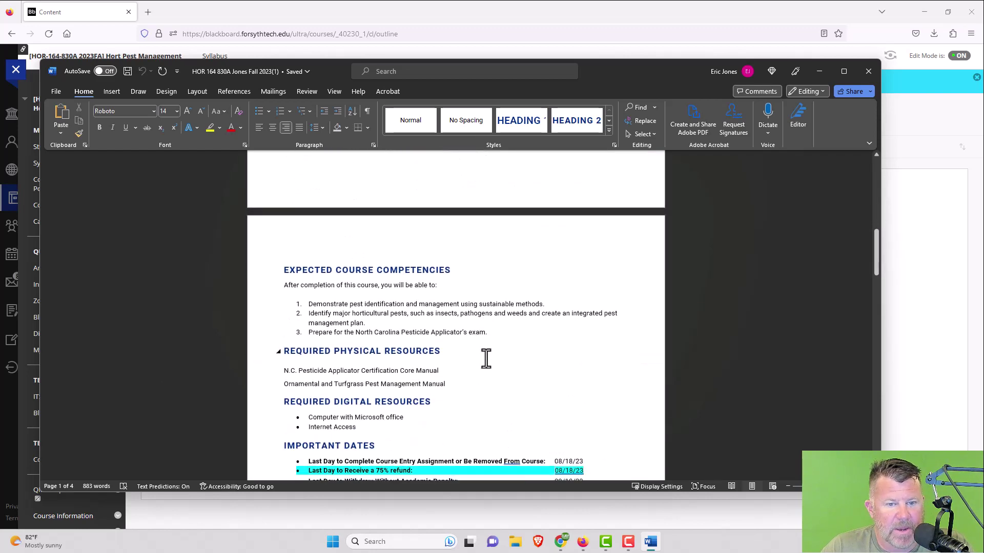
pyautogui.scroll(-3, 486, 359)
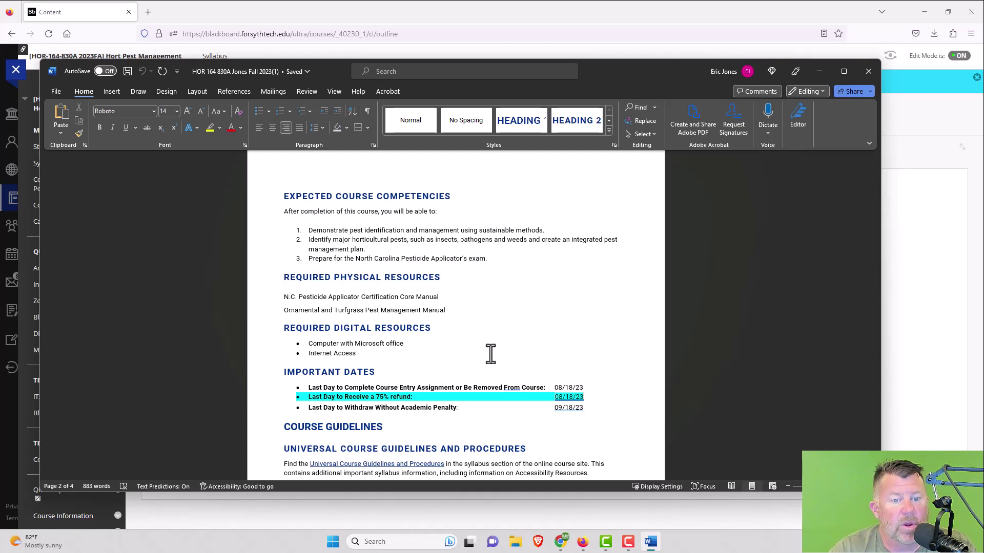
pyautogui.scroll(-3, 471, 329)
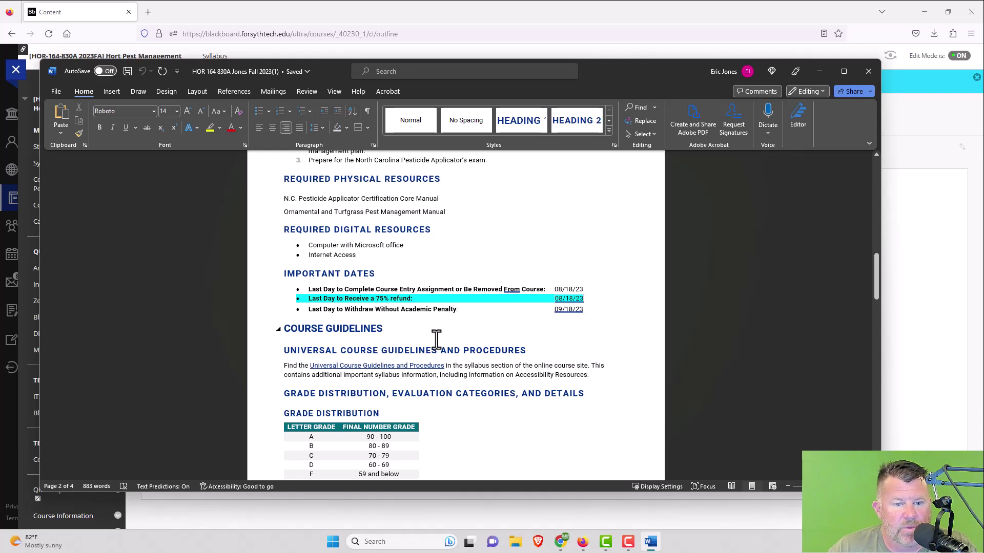
pyautogui.scroll(-3, 439, 339)
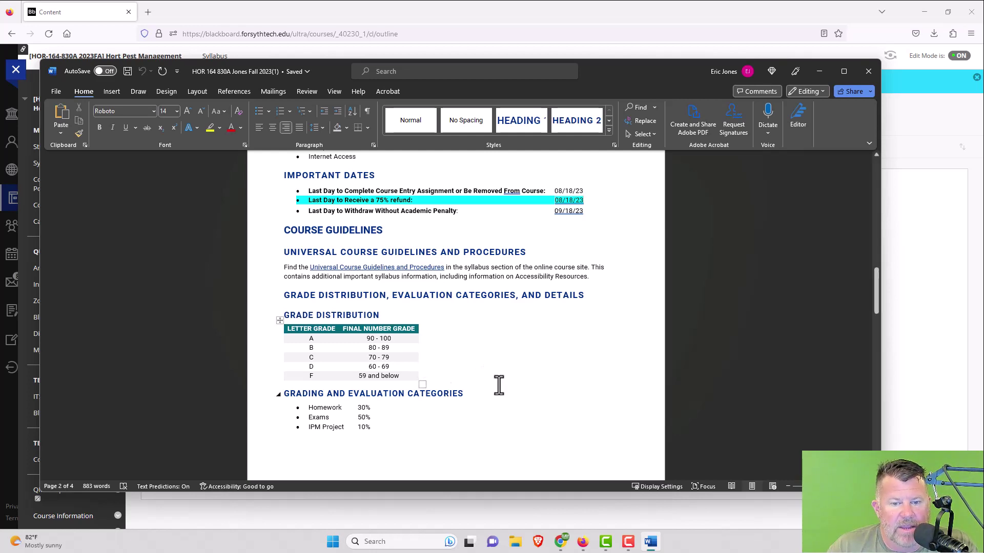
pyautogui.scroll(-2, 500, 384)
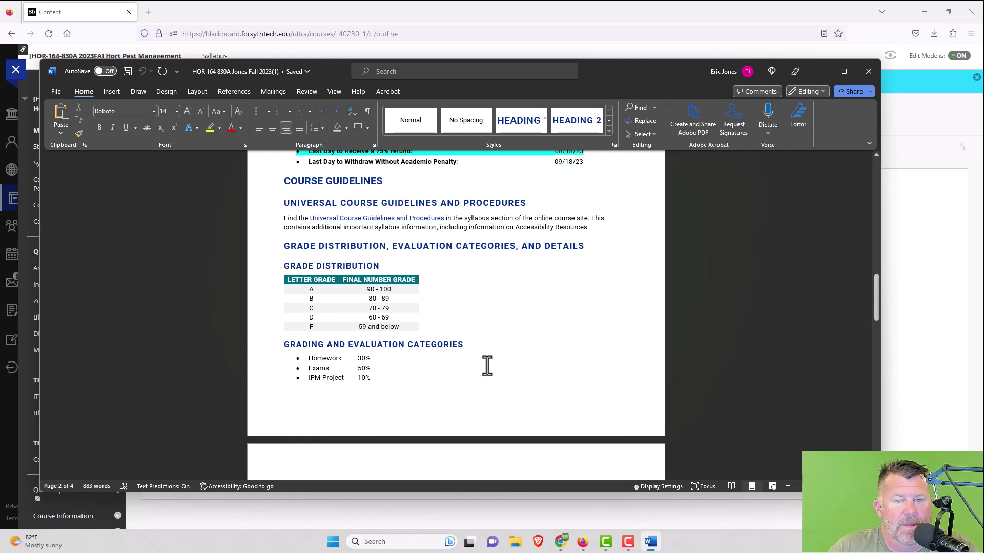
pyautogui.scroll(-4, 486, 365)
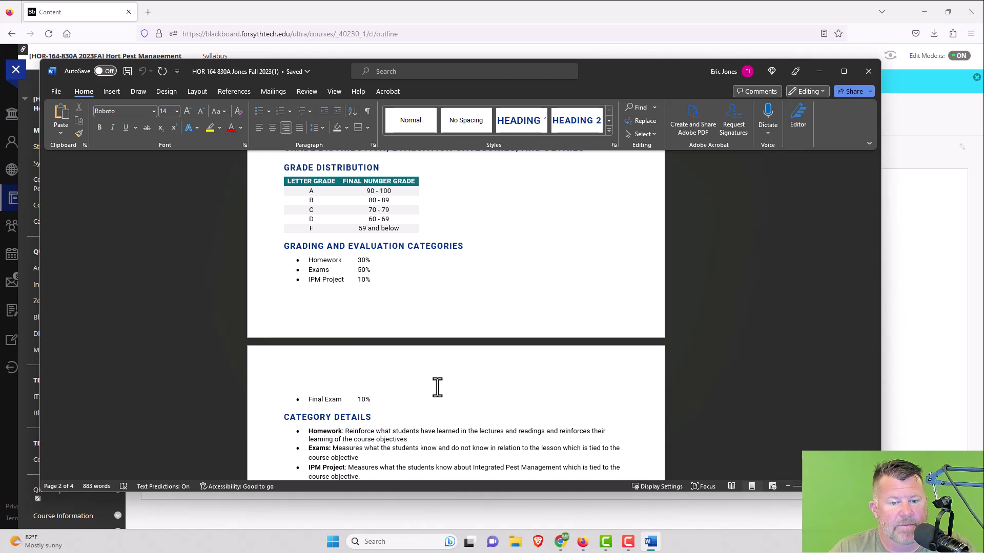
# Review the syllabus's category details, assignment submission, late work, extra credit, attendance and participation guidelines.
pyautogui.scroll(-5, 424, 392)
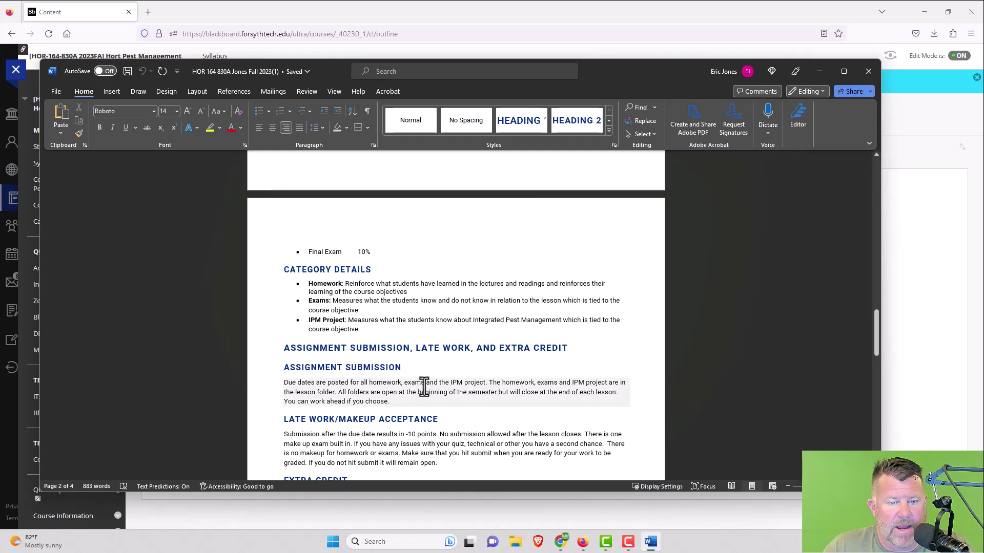
pyautogui.scroll(-2, 423, 389)
pyautogui.scroll(-4, 425, 382)
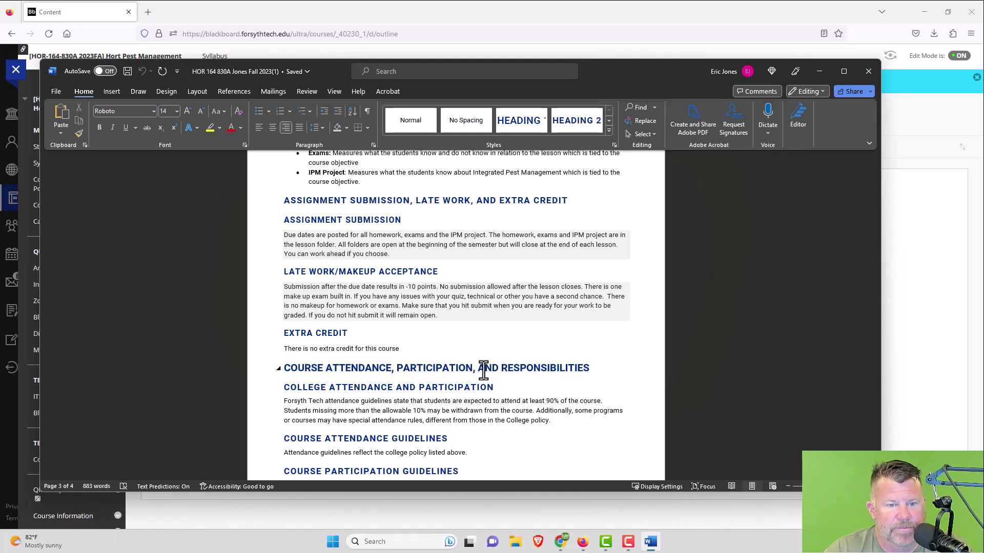
pyautogui.scroll(-4, 461, 368)
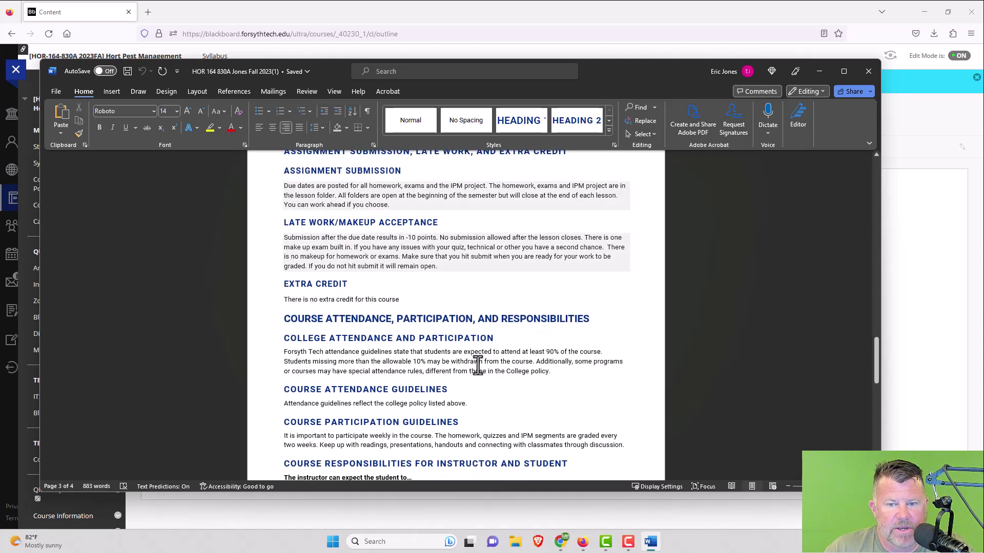
pyautogui.scroll(-1, 479, 365)
pyautogui.scroll(-1, 461, 293)
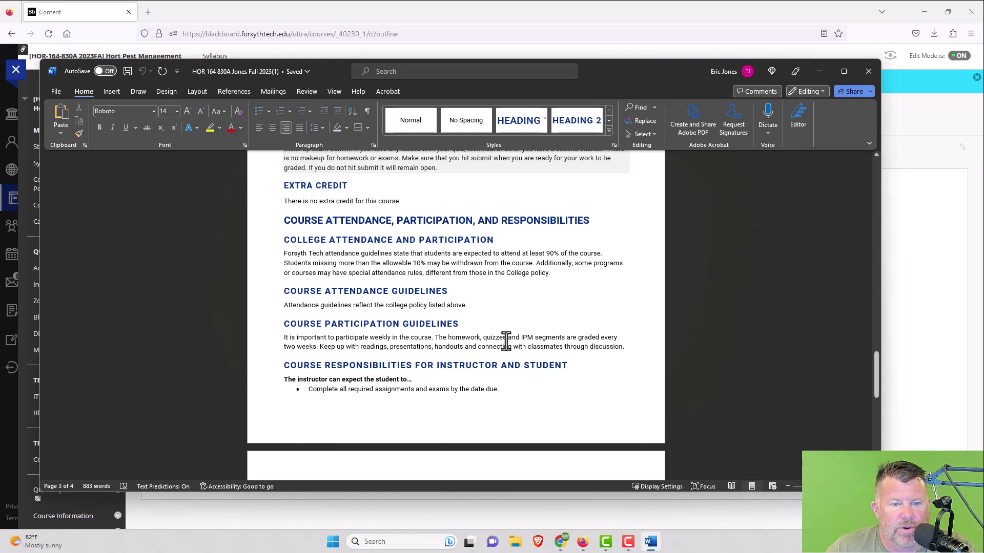
# Review the syllabus's course responsibilities for the instructor and the student.
pyautogui.scroll(-1, 506, 341)
pyautogui.scroll(-1, 507, 341)
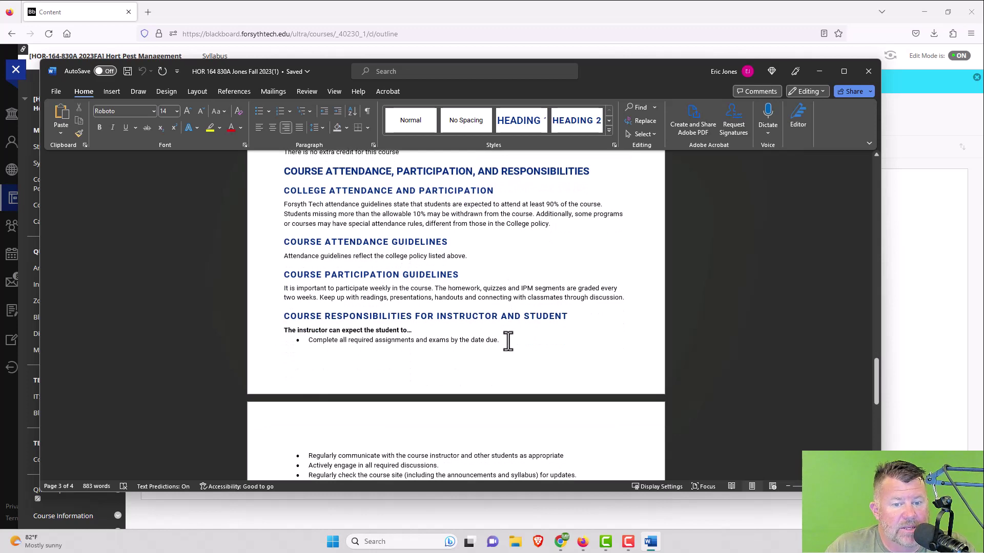
pyautogui.scroll(-1, 507, 340)
pyautogui.scroll(-2, 509, 341)
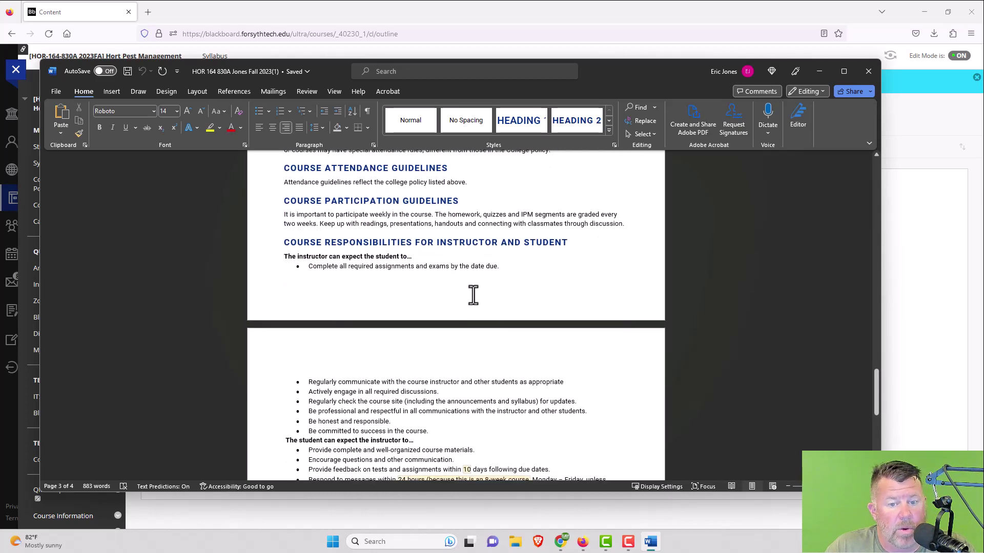
pyautogui.scroll(-5, 463, 291)
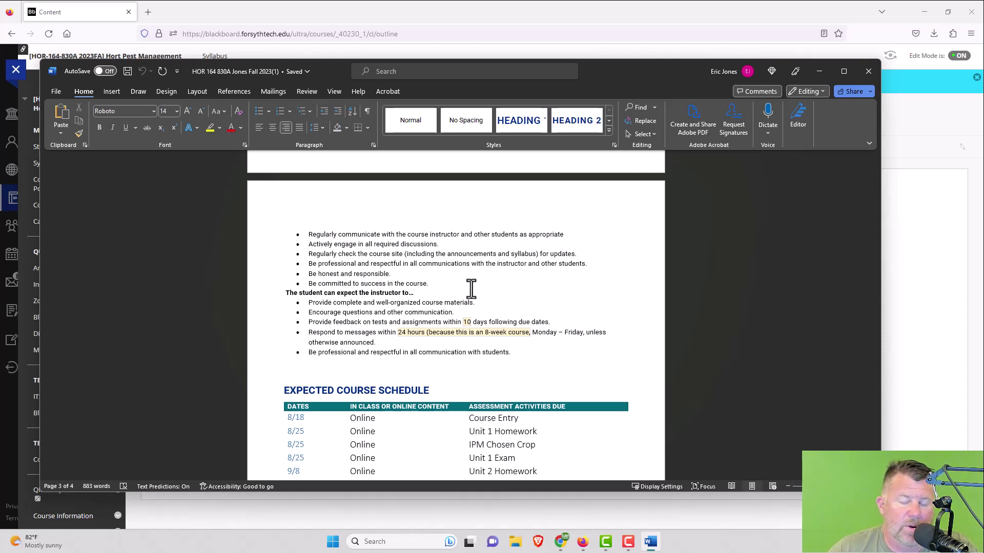
# Review the Expected Course Schedule at the end of the syllabus and close the document.
pyautogui.scroll(-3, 466, 307)
pyautogui.scroll(-1, 463, 325)
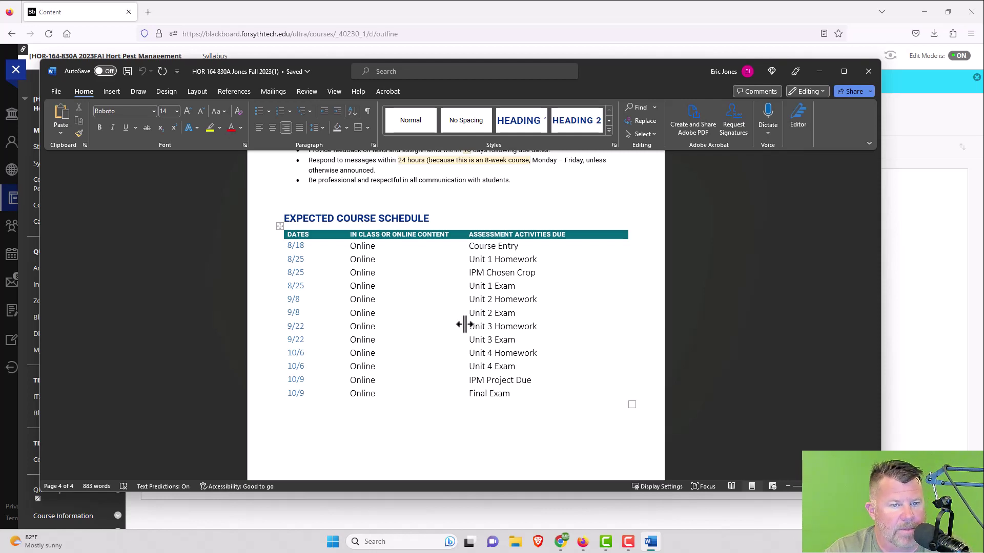
pyautogui.scroll(-1, 455, 346)
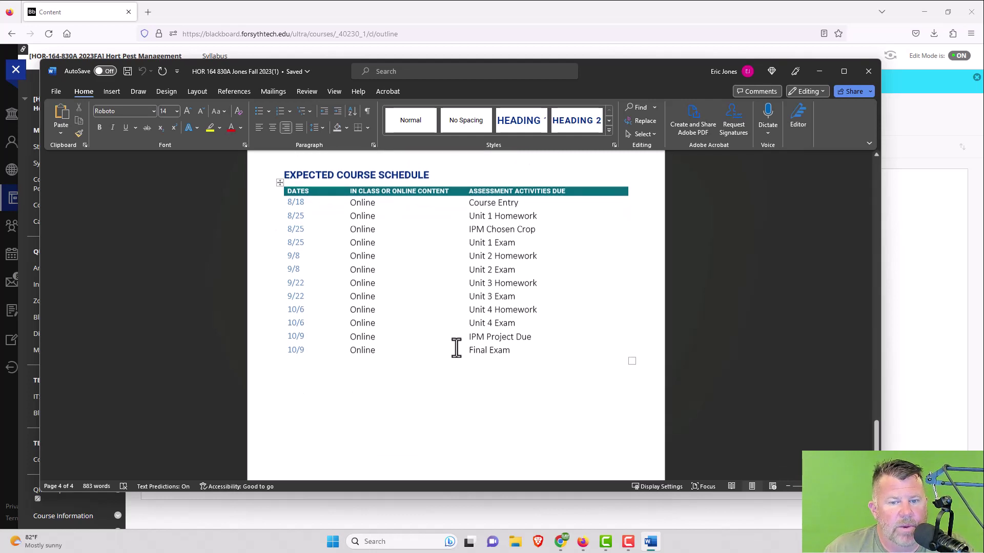
pyautogui.scroll(-1, 456, 347)
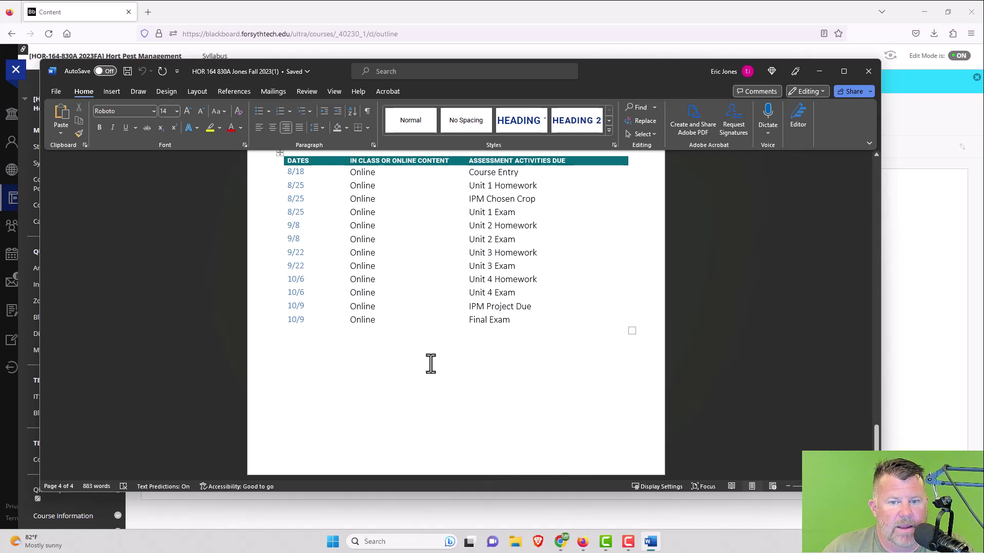
pyautogui.scroll(-1, 432, 363)
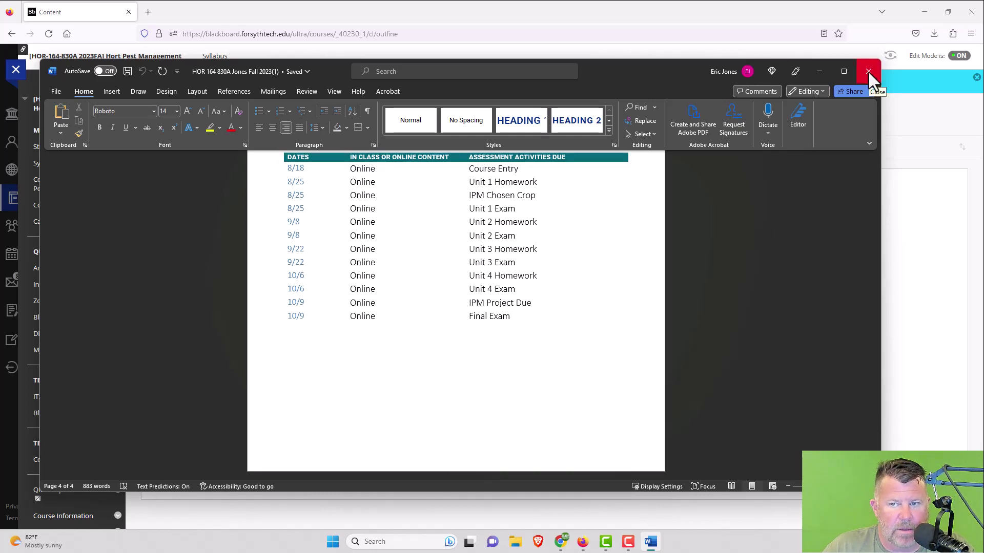
pyautogui.click(868, 71)
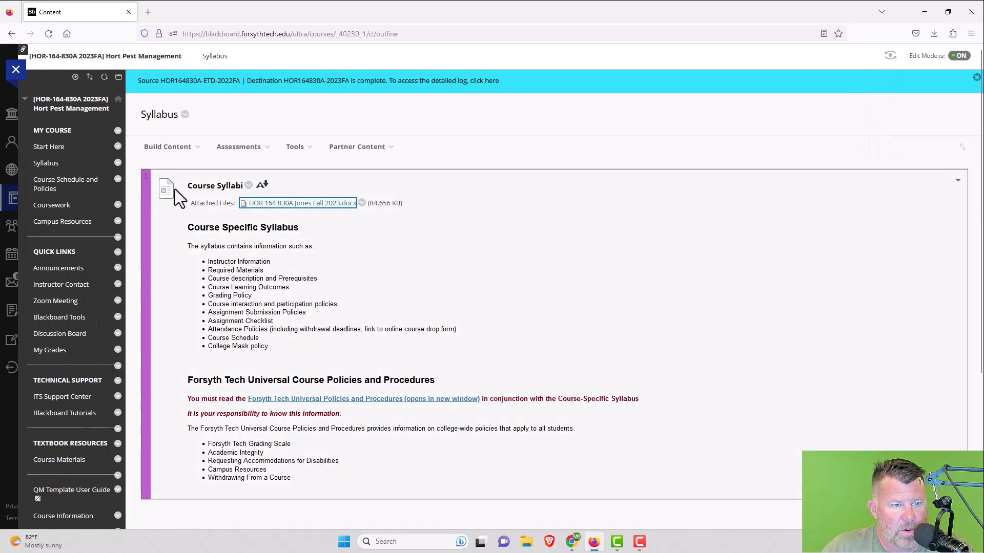
# From the Start Here page, follow the Universal Policies and Procedures item and open the linked Forsyth Tech policies document.
pyautogui.click(45, 149)
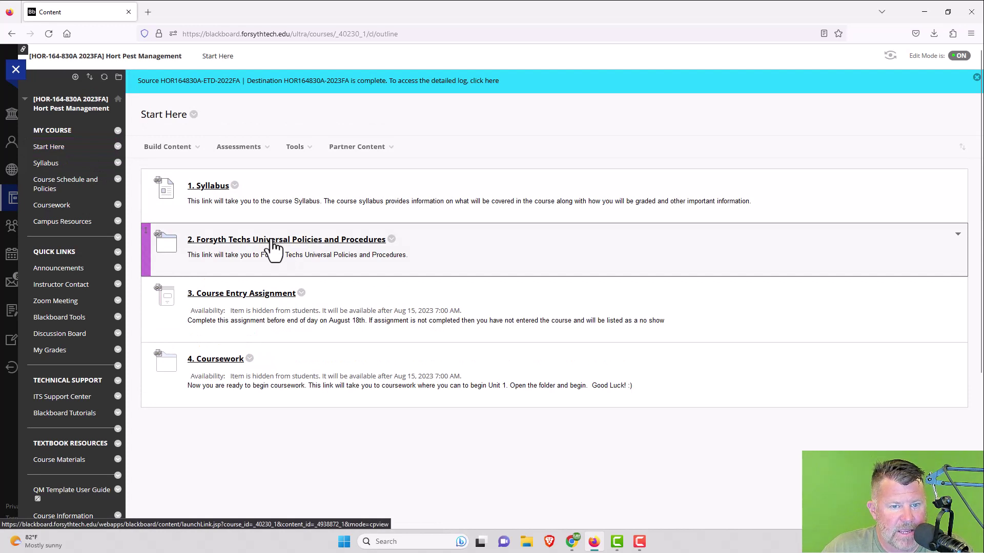
pyautogui.click(272, 241)
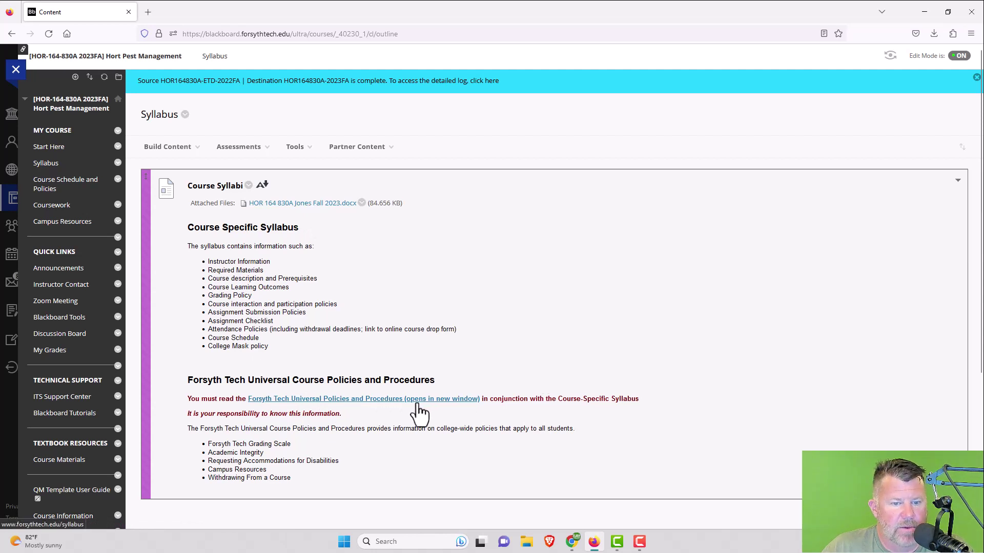
pyautogui.click(381, 401)
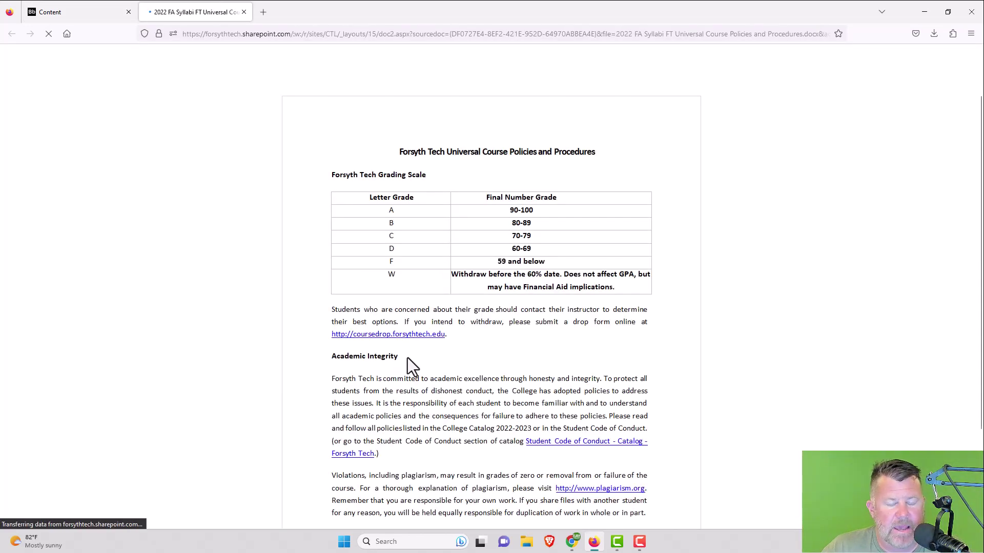
# Review the policies document from the grading scale through accommodations, campus resources, Microsoft Office, TechLink, Navigate, testing, tutoring and extended closing.
pyautogui.scroll(-2, 444, 238)
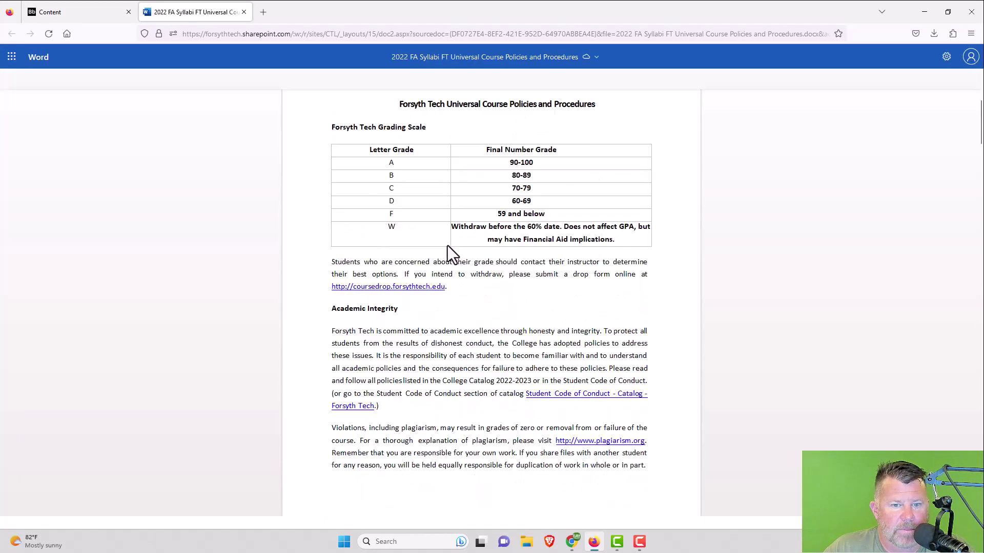
pyautogui.scroll(-3, 447, 245)
pyautogui.scroll(-12, 449, 275)
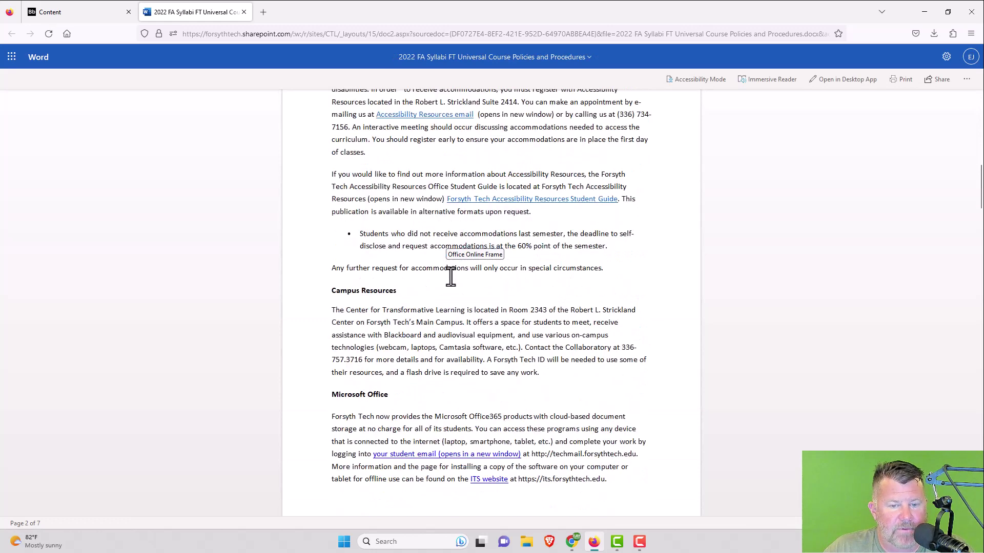
pyautogui.scroll(-3, 467, 264)
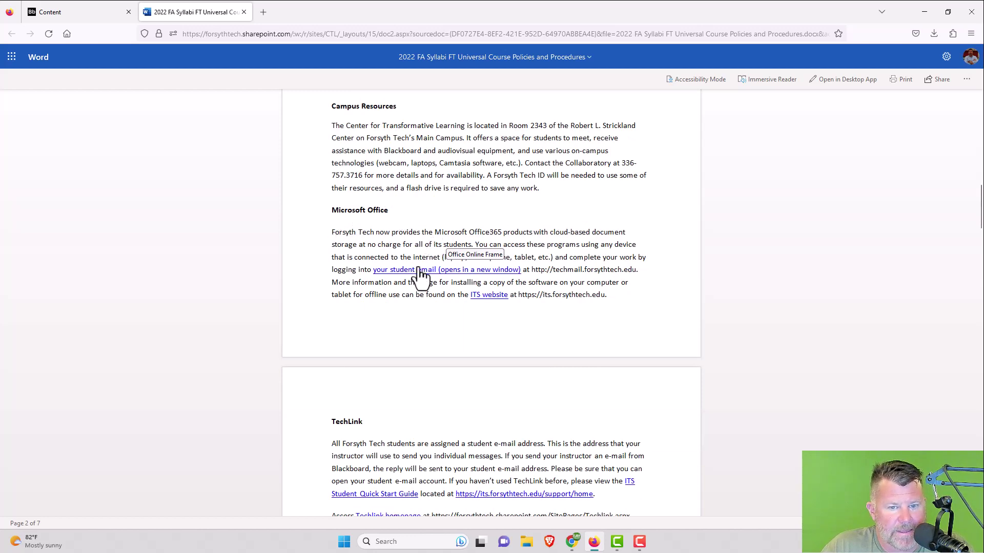
pyautogui.scroll(-5, 459, 292)
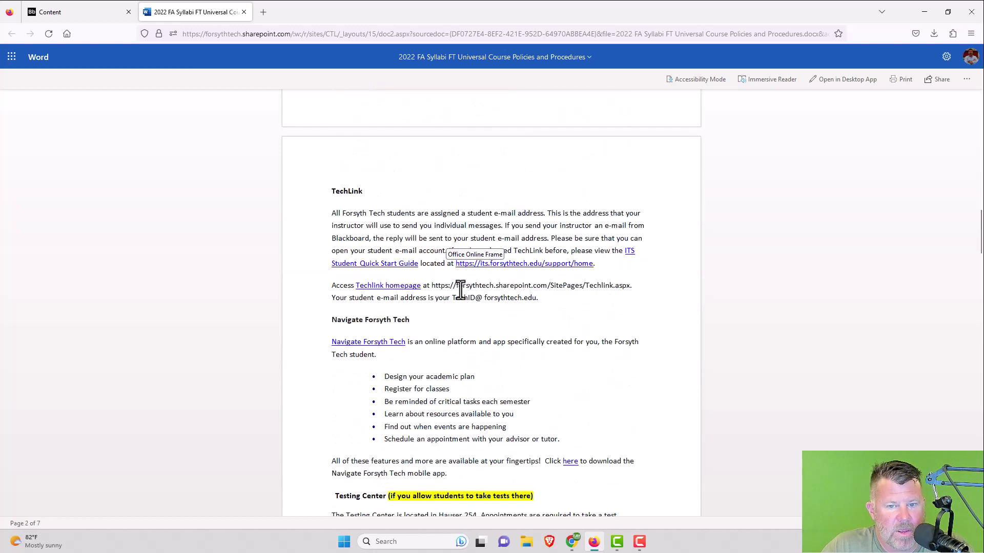
pyautogui.scroll(-4, 419, 265)
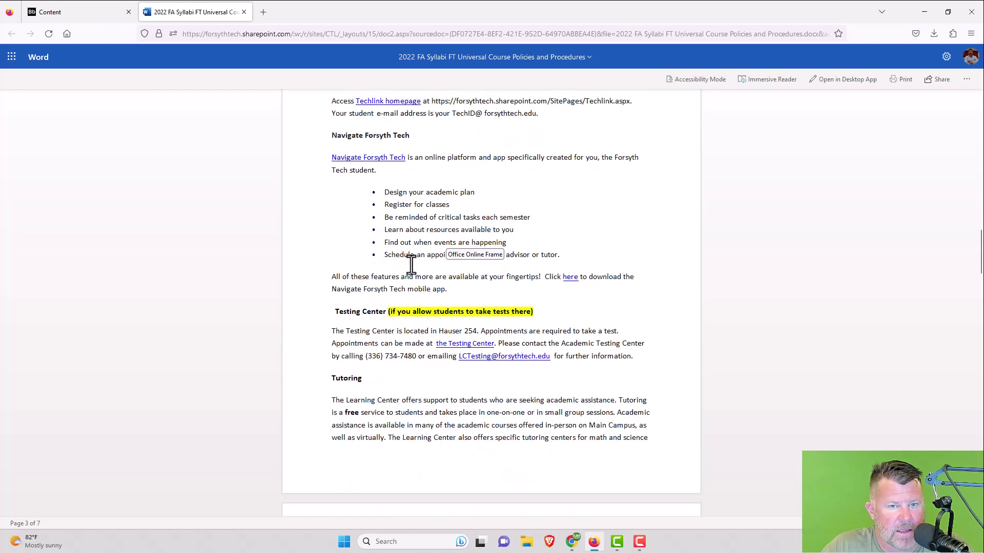
pyautogui.scroll(-2, 430, 333)
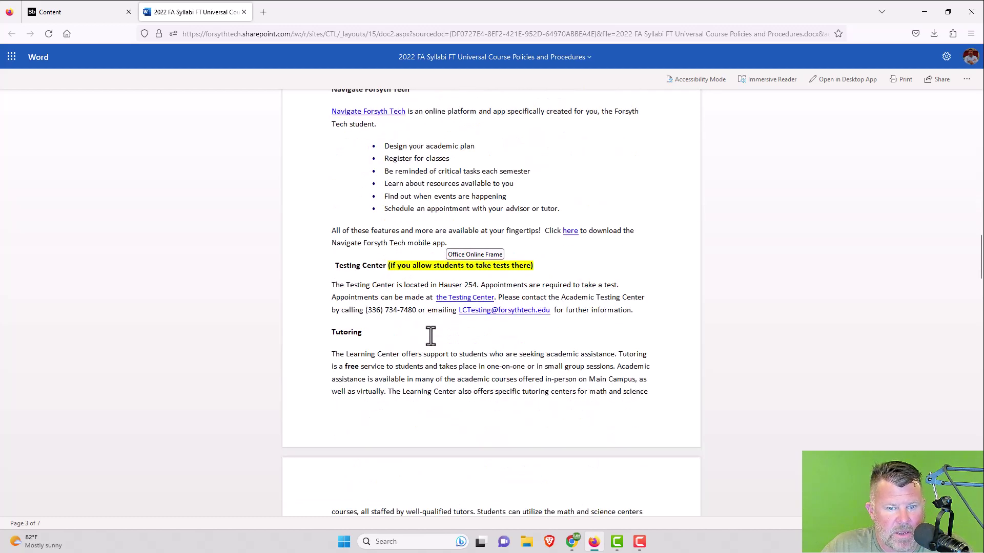
pyautogui.scroll(-4, 418, 307)
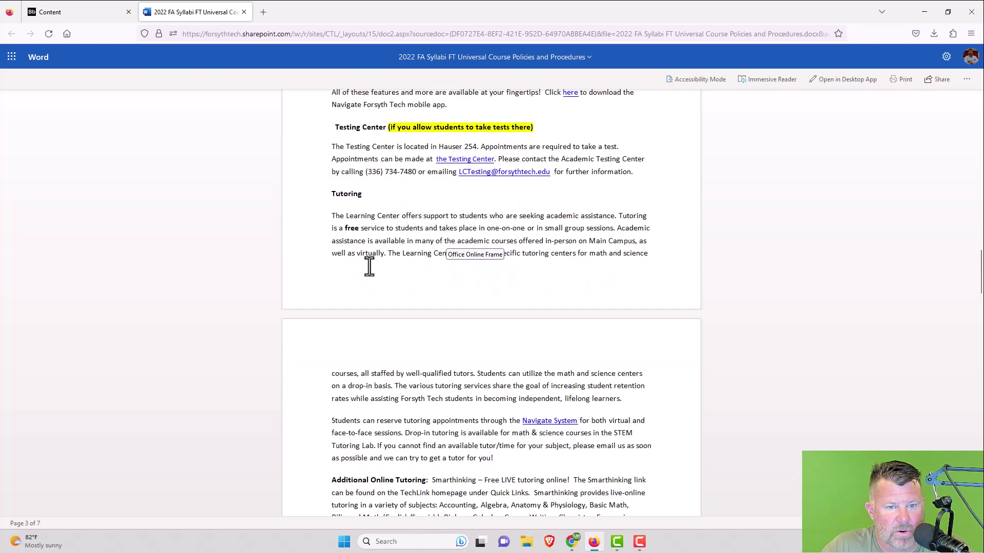
pyautogui.scroll(-4, 408, 353)
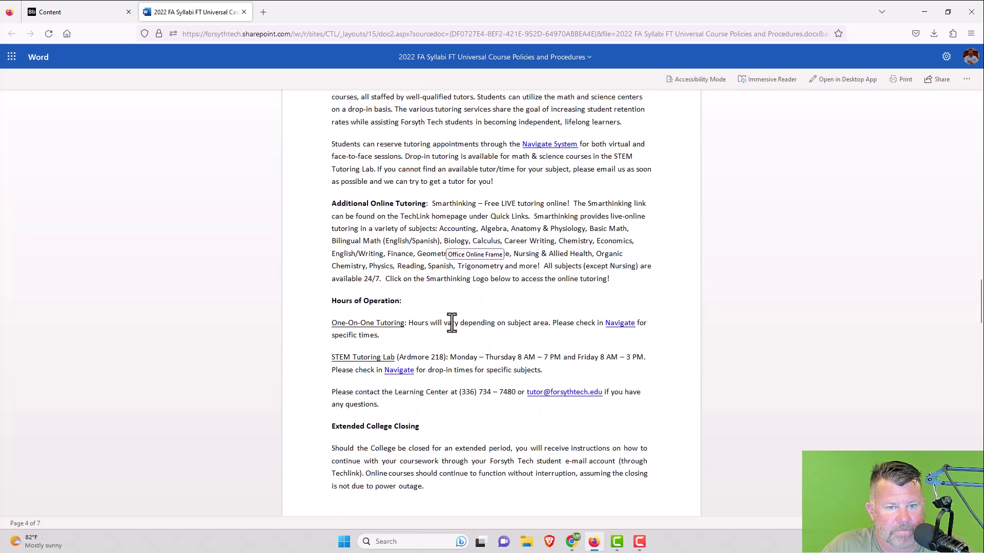
pyautogui.scroll(-6, 453, 321)
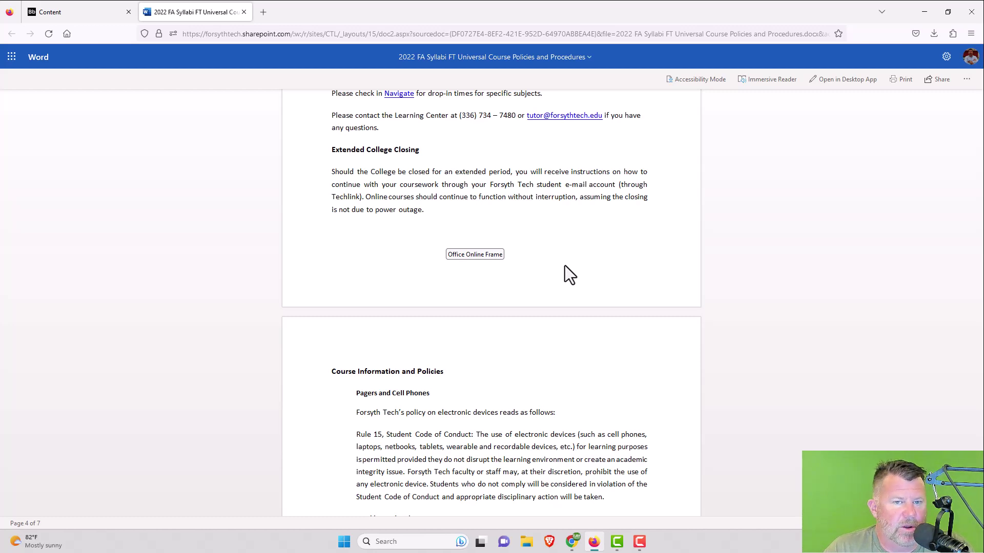
# Review the course information and policies, withdrawal rules, Blackboard site navigation and Covid-19 guidelines, and close the policies document.
pyautogui.scroll(-5, 544, 341)
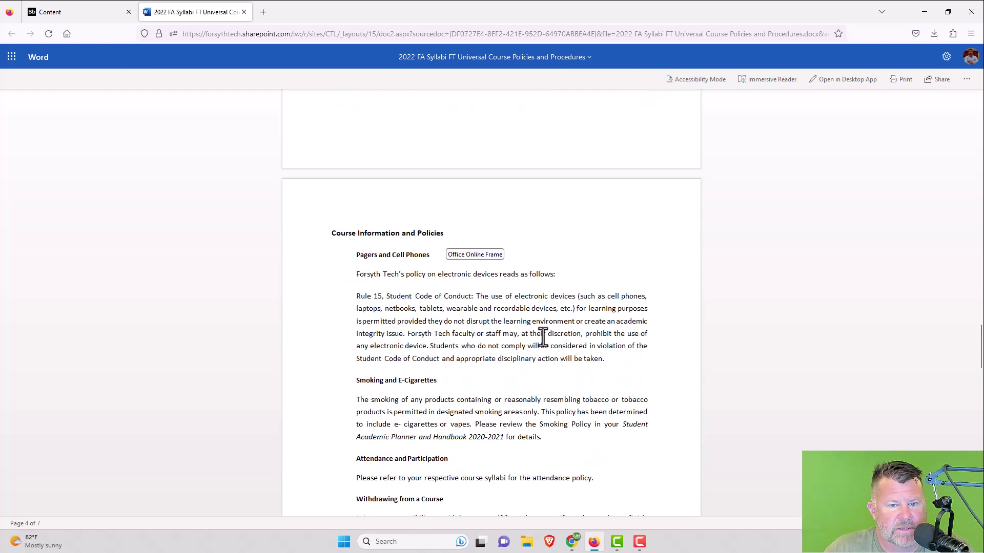
pyautogui.scroll(-5, 537, 341)
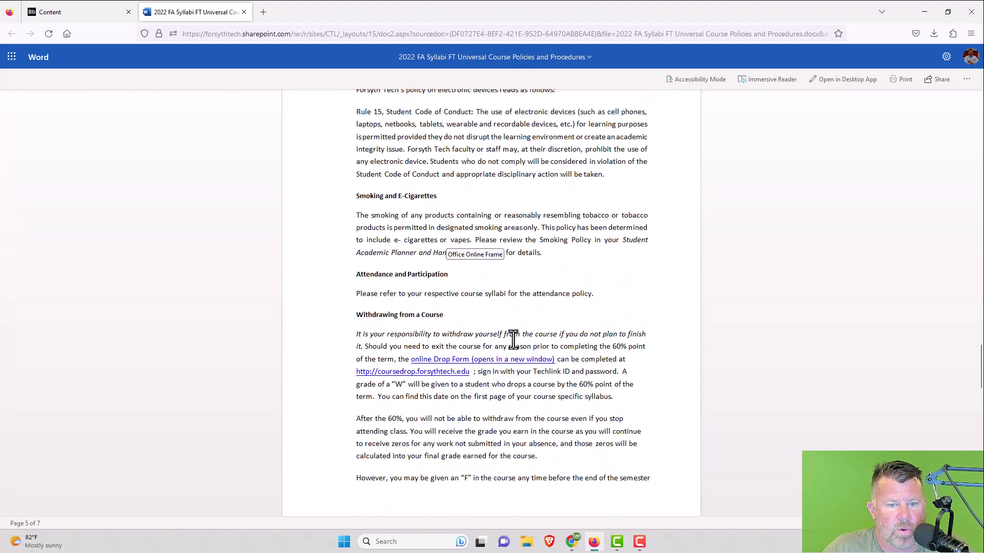
pyautogui.scroll(-4, 430, 310)
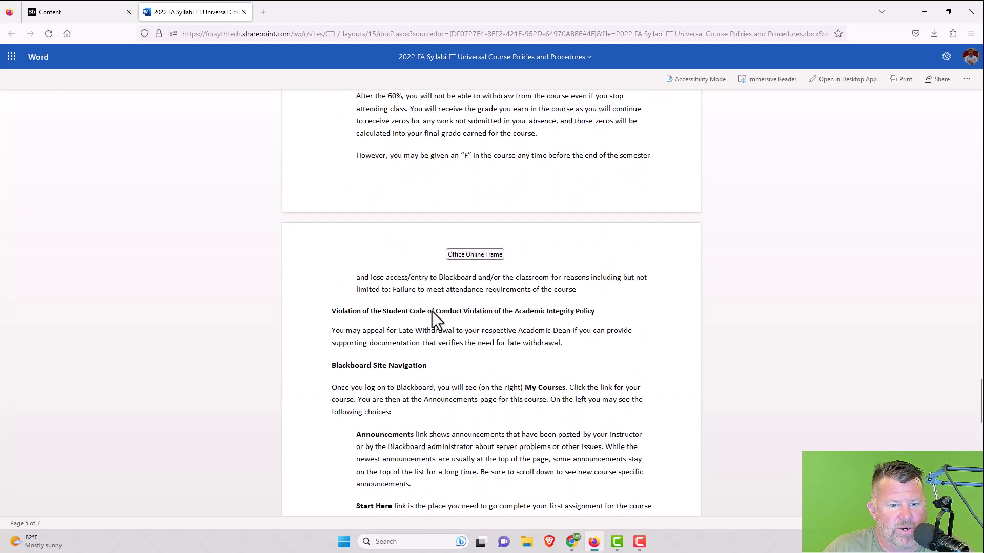
pyautogui.scroll(-6, 418, 333)
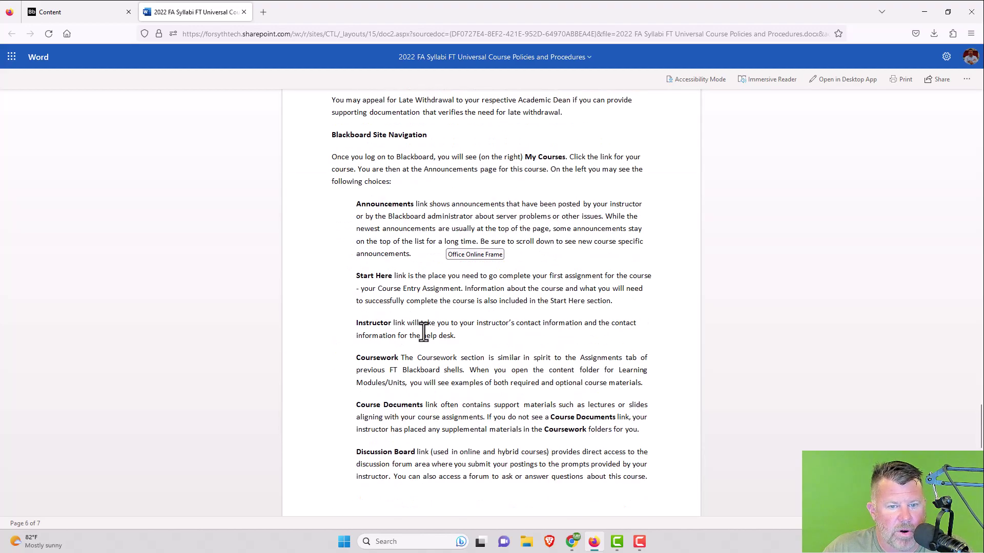
pyautogui.scroll(-6, 427, 332)
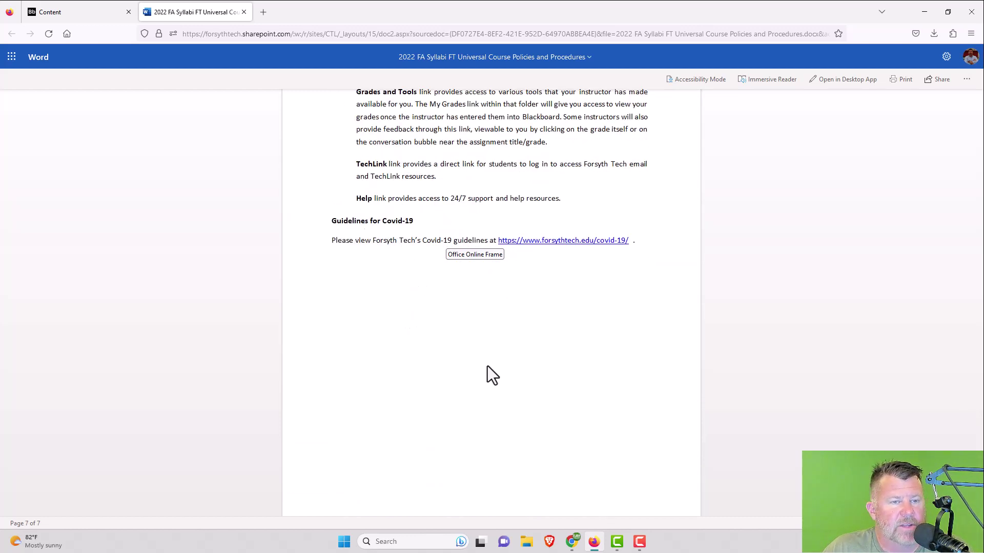
pyautogui.click(244, 12)
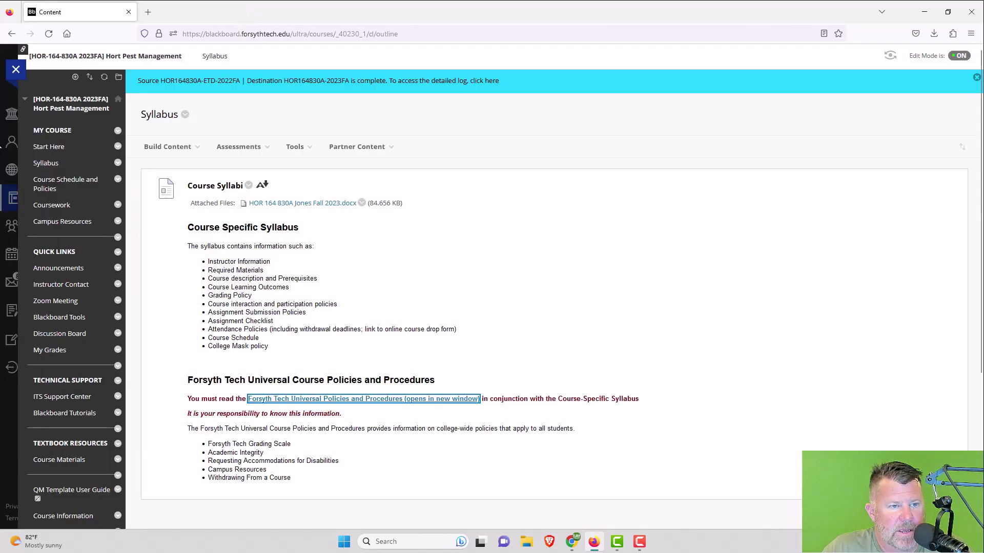
# View the Course Entry Assignment's instructions from the Start Here page, cancel without beginning it and return to Start Here.
pyautogui.click(49, 149)
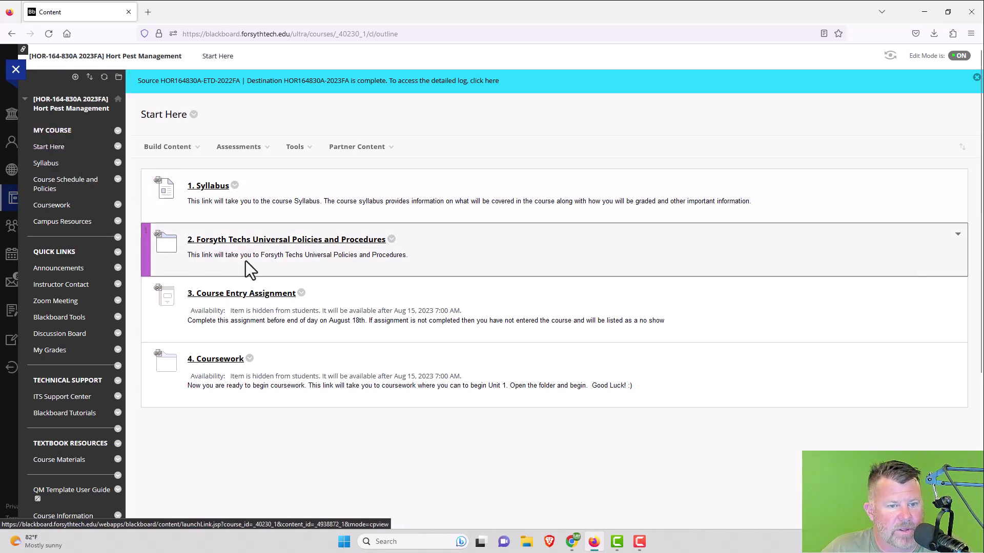
pyautogui.click(245, 300)
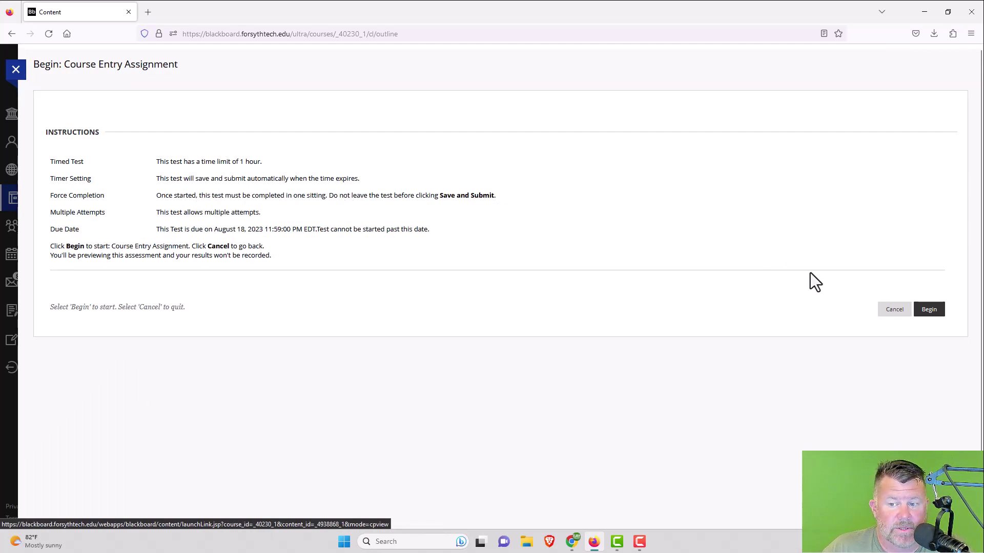
pyautogui.click(891, 311)
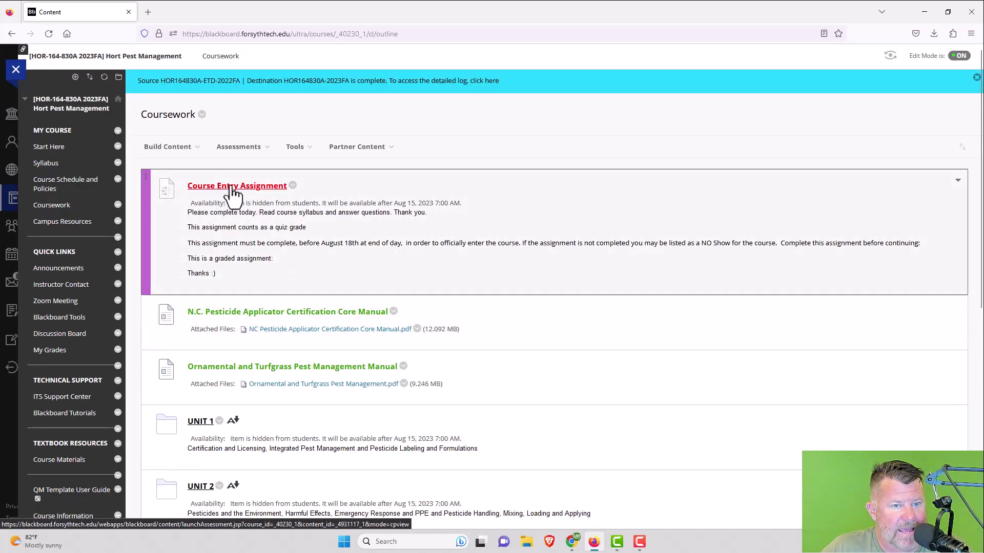
pyautogui.click(169, 147)
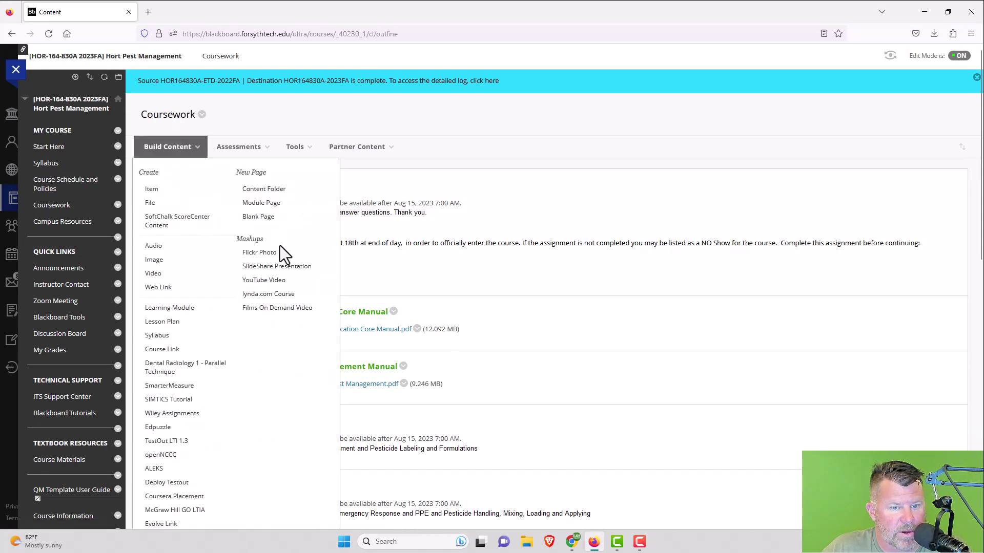
pyautogui.click(46, 149)
pyautogui.scroll(-1, 276, 271)
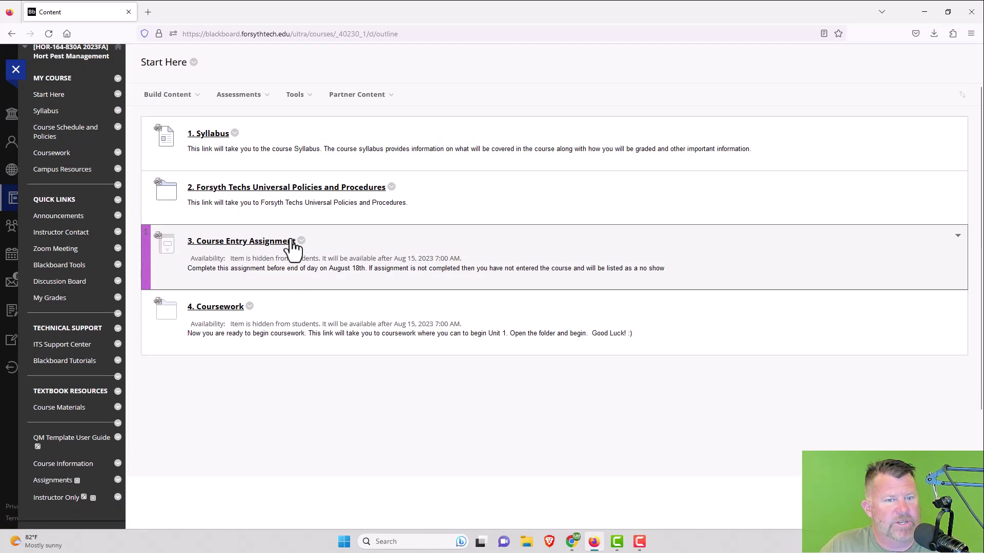
# Open Coursework from Start Here, view the attached NC Pesticide Applicator Certification Core Manual PDF and close it.
pyautogui.click(218, 309)
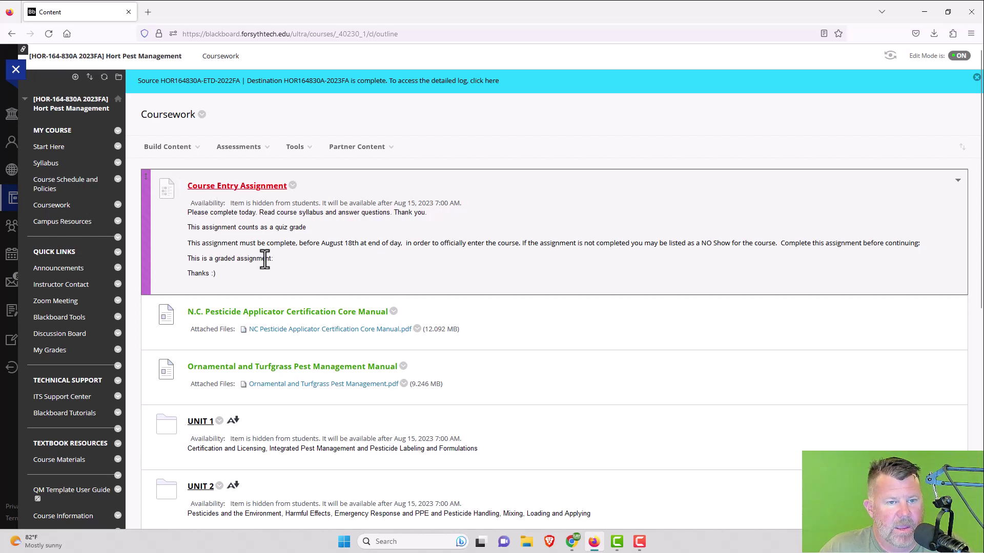
pyautogui.scroll(-2, 267, 263)
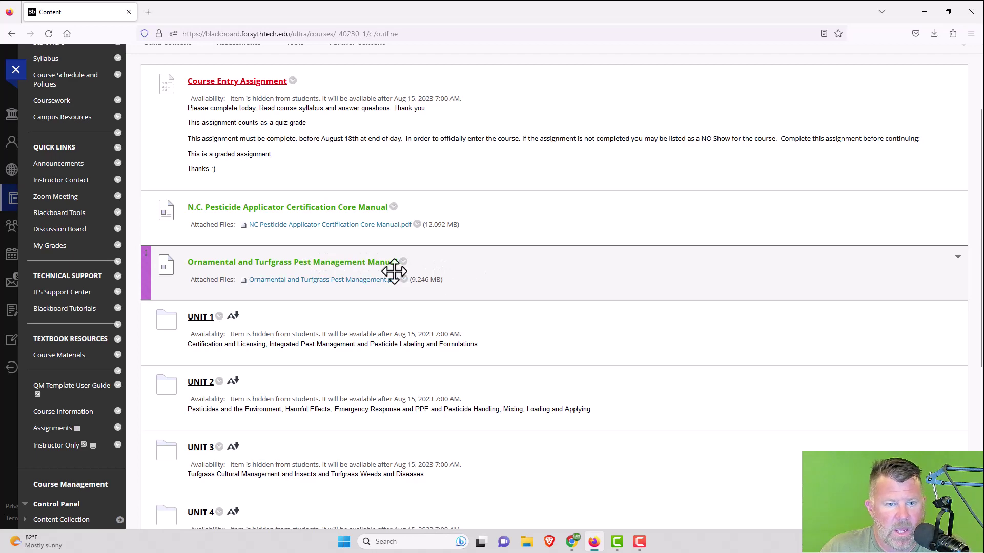
pyautogui.click(319, 226)
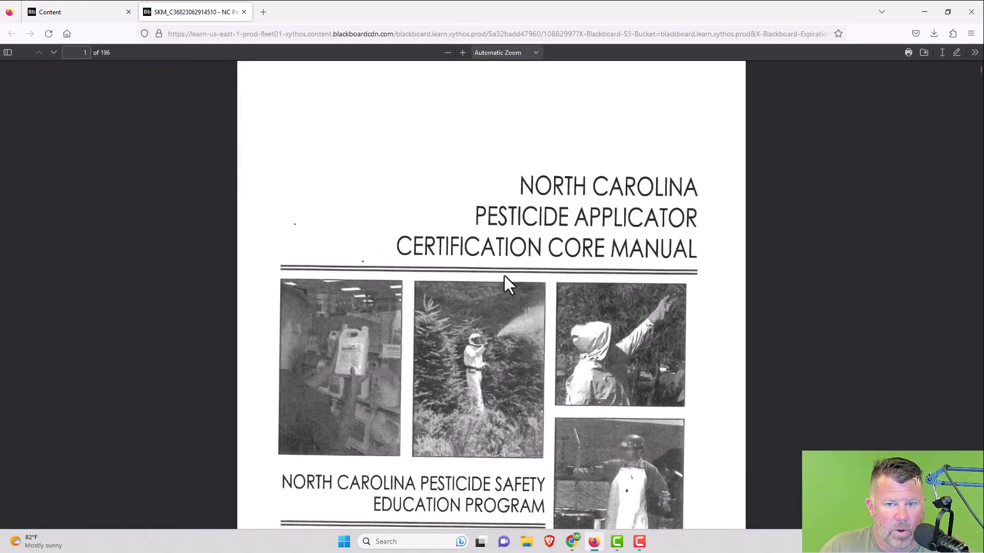
pyautogui.scroll(-6, 505, 276)
pyautogui.scroll(5, 505, 276)
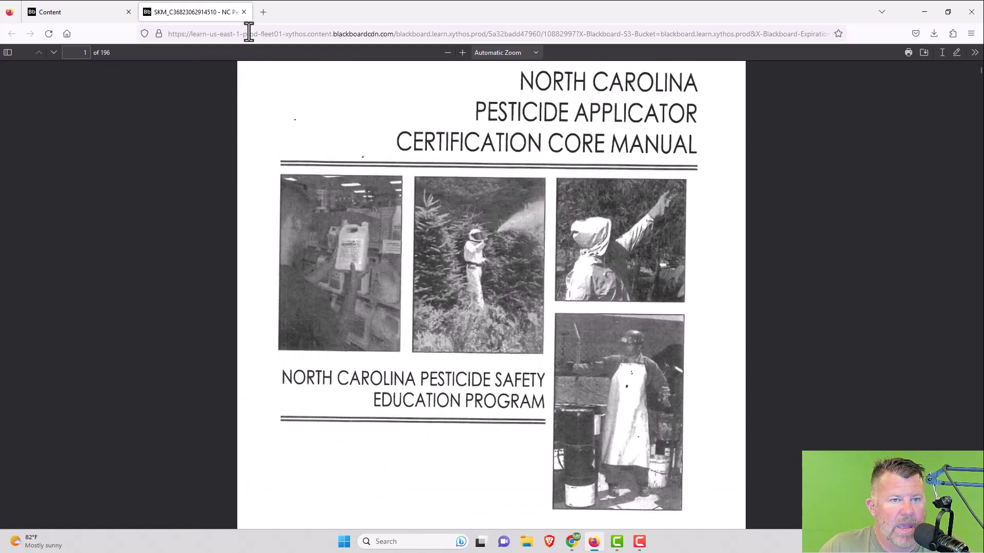
pyautogui.click(244, 12)
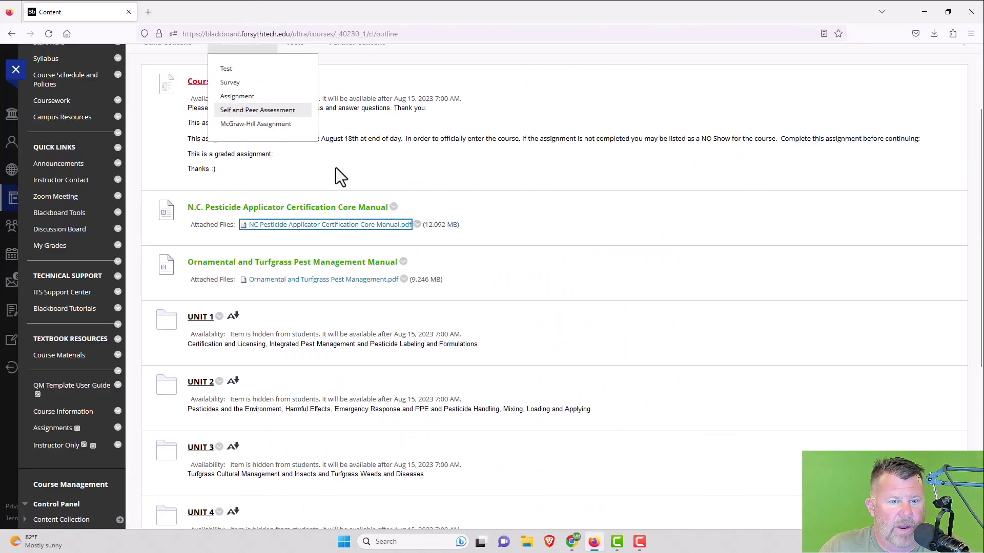
# View the cover and first pages of the attached Ornamental and Turfgrass Pest Management PDF and close it.
pyautogui.click(314, 281)
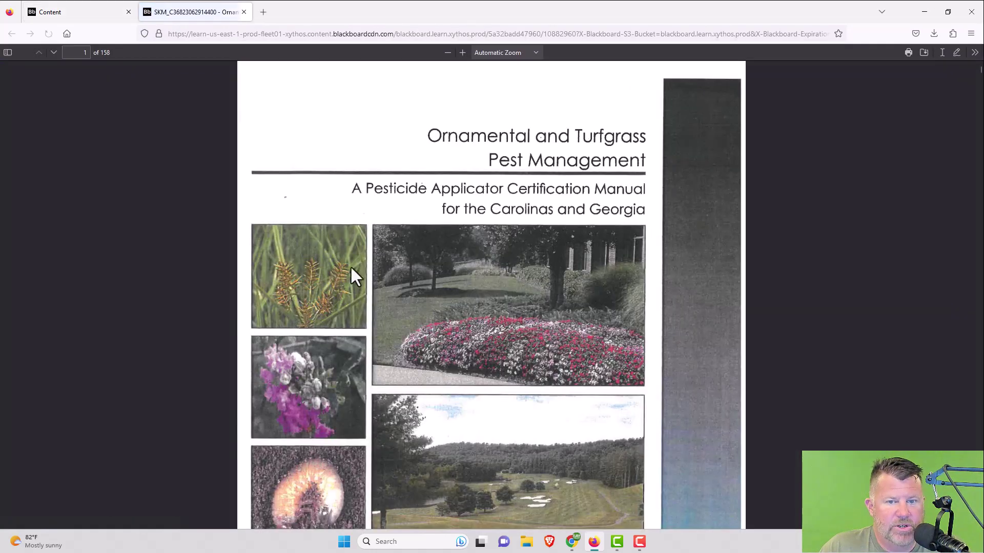
pyautogui.scroll(-8, 473, 273)
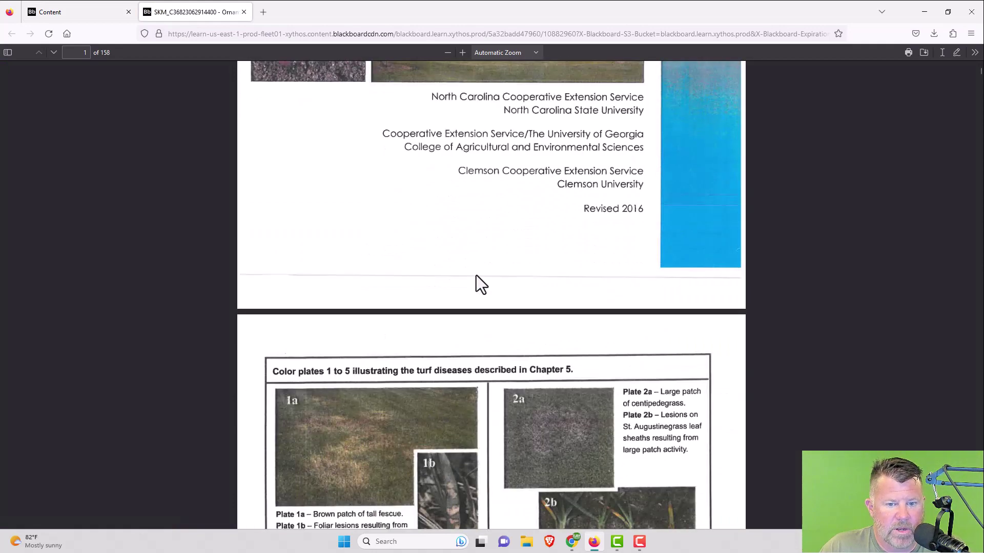
pyautogui.scroll(-3, 477, 275)
pyautogui.scroll(10, 478, 276)
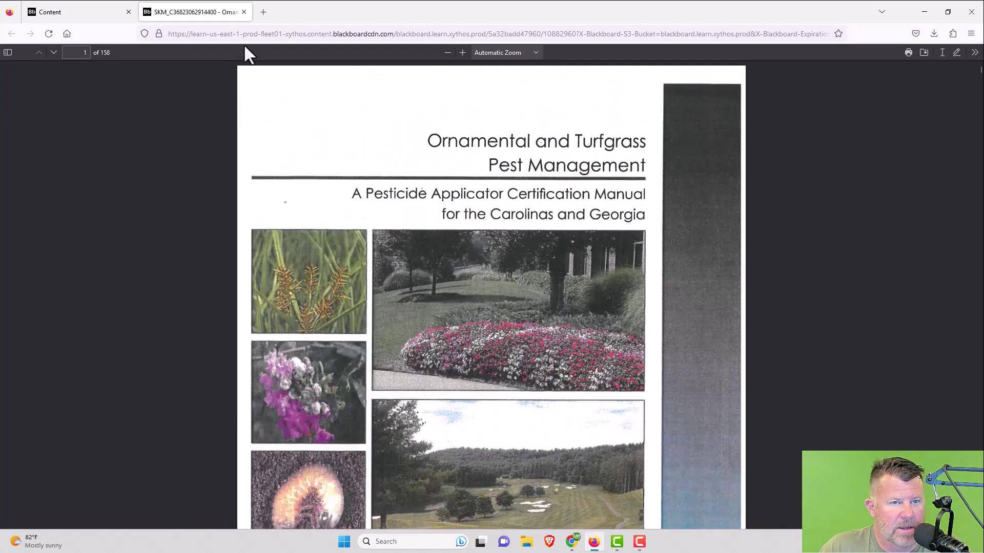
pyautogui.click(244, 12)
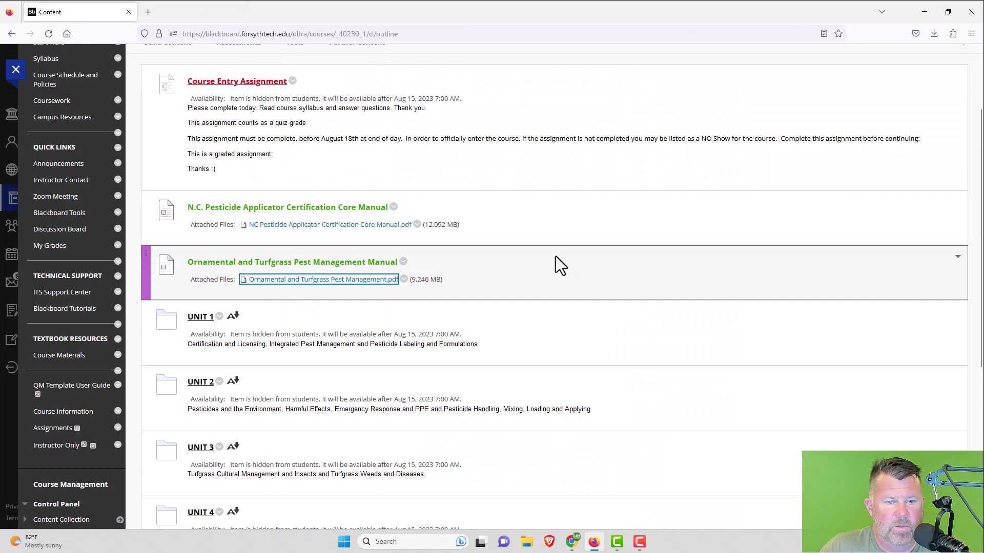
# Review the Coursework page's Unit 1 to 4 folders, Integrated Pest Management (IPM) Plan, Final Exam and Make Up Exam items.
pyautogui.scroll(-3, 549, 262)
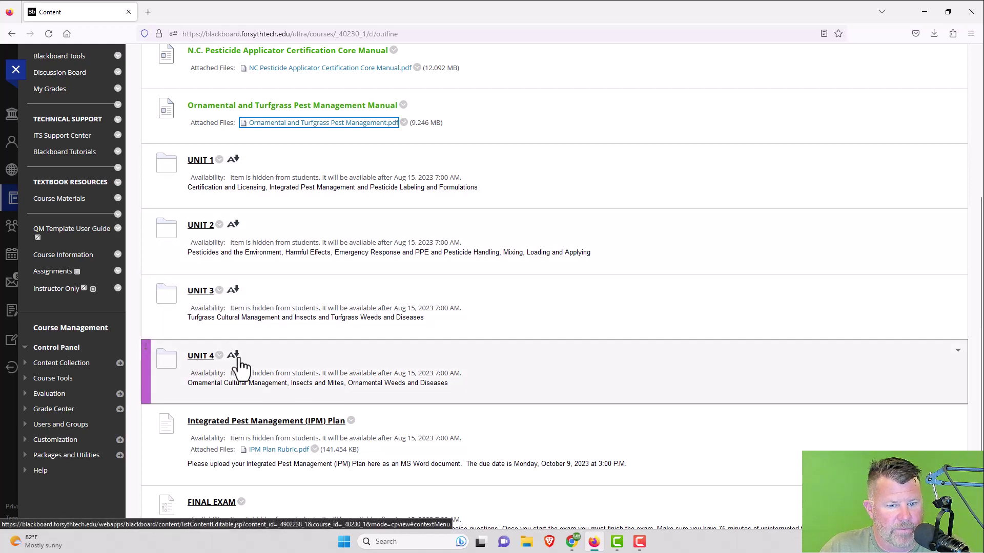
pyautogui.scroll(-1, 250, 355)
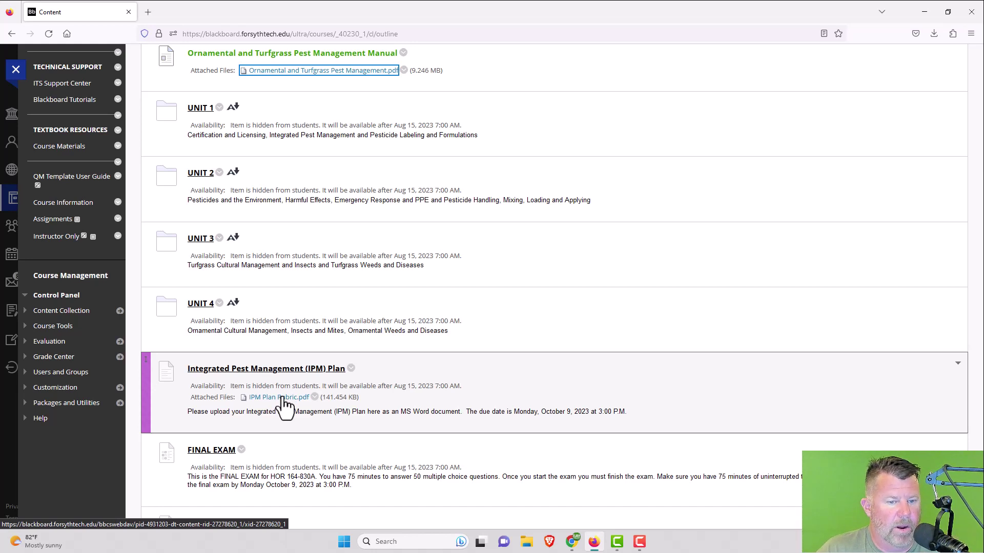
pyautogui.scroll(-2, 284, 405)
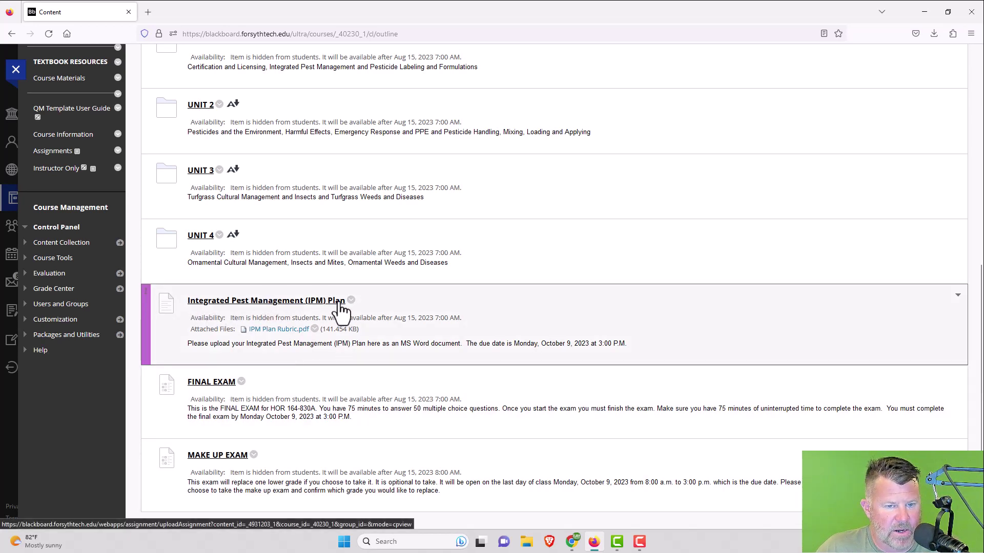
pyautogui.scroll(2, 349, 306)
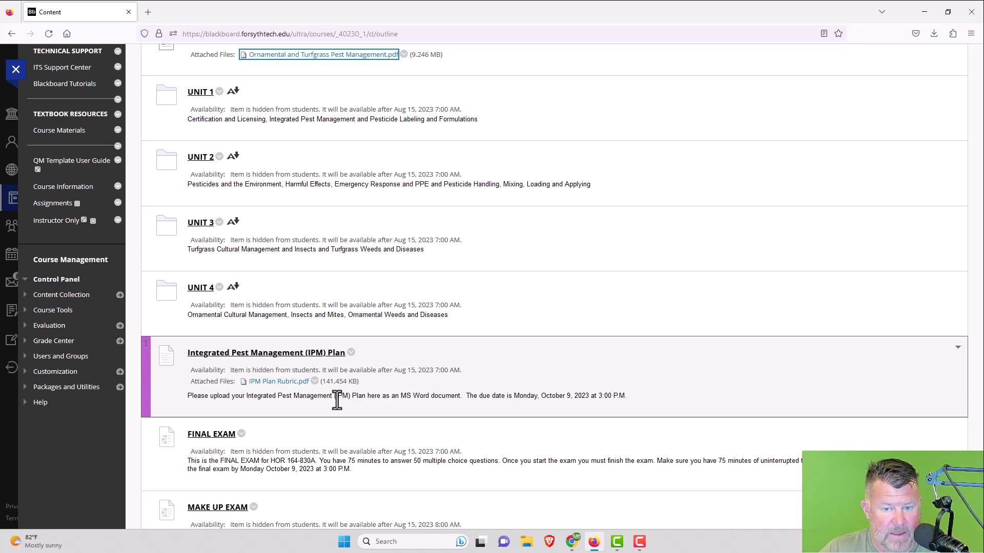
pyautogui.scroll(4, 335, 405)
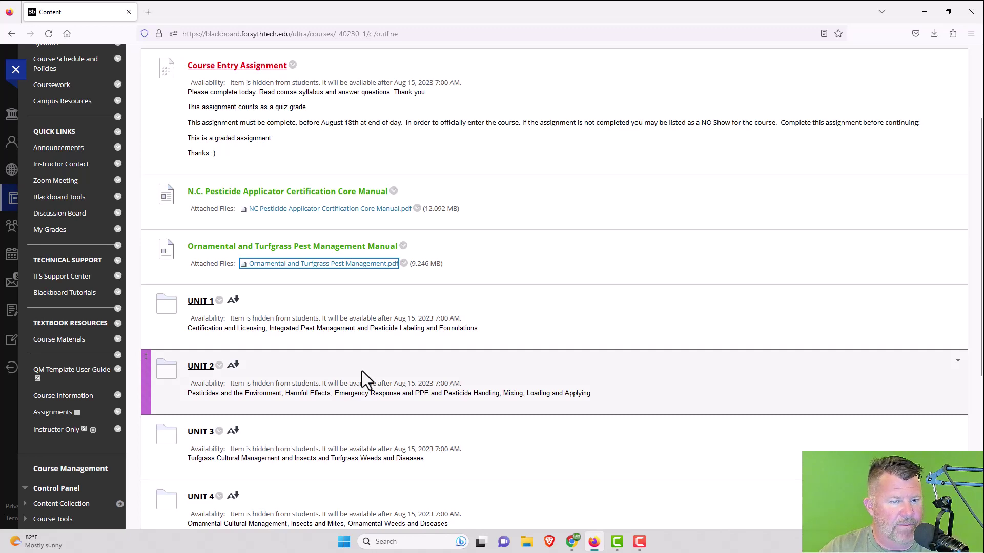
# Open the Unit 1 folder and review its introduction, objectives, reading directions and the listed lecture, assignment and worksheet items.
pyautogui.click(199, 303)
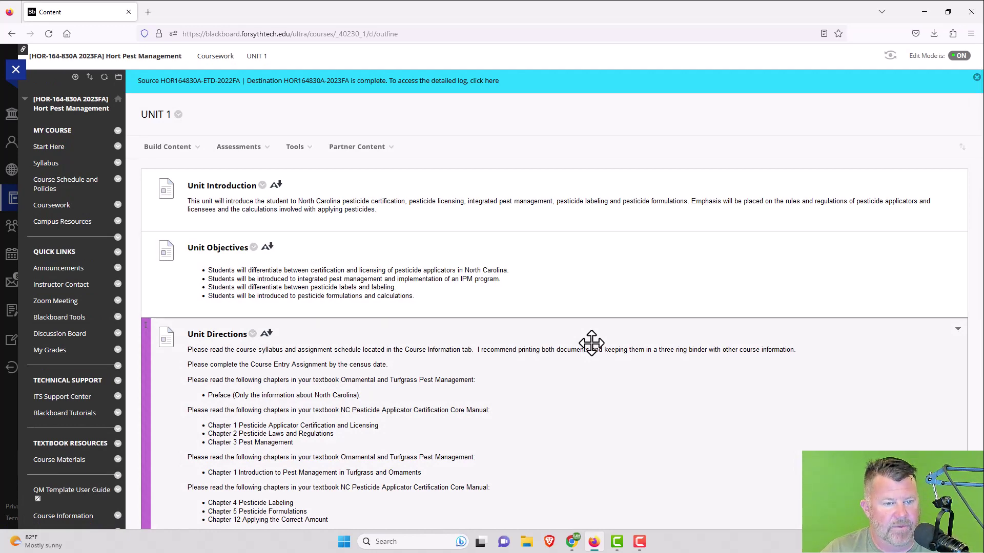
pyautogui.scroll(-1, 355, 253)
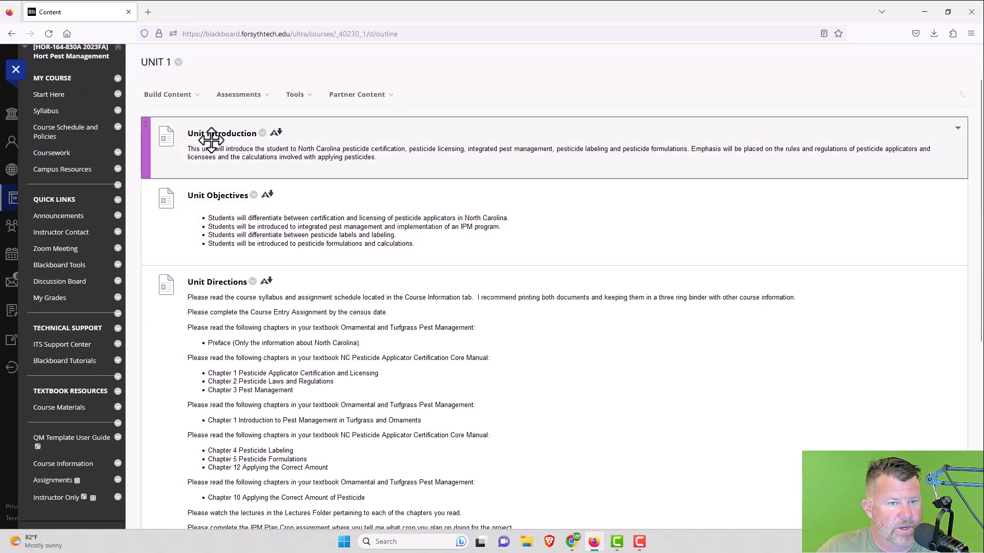
pyautogui.scroll(-1, 230, 167)
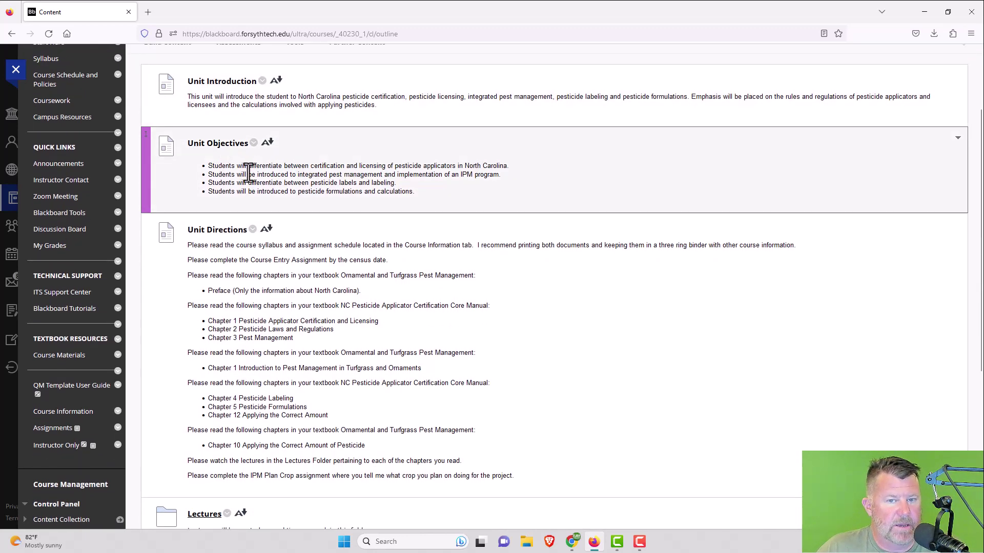
pyautogui.scroll(-1, 244, 172)
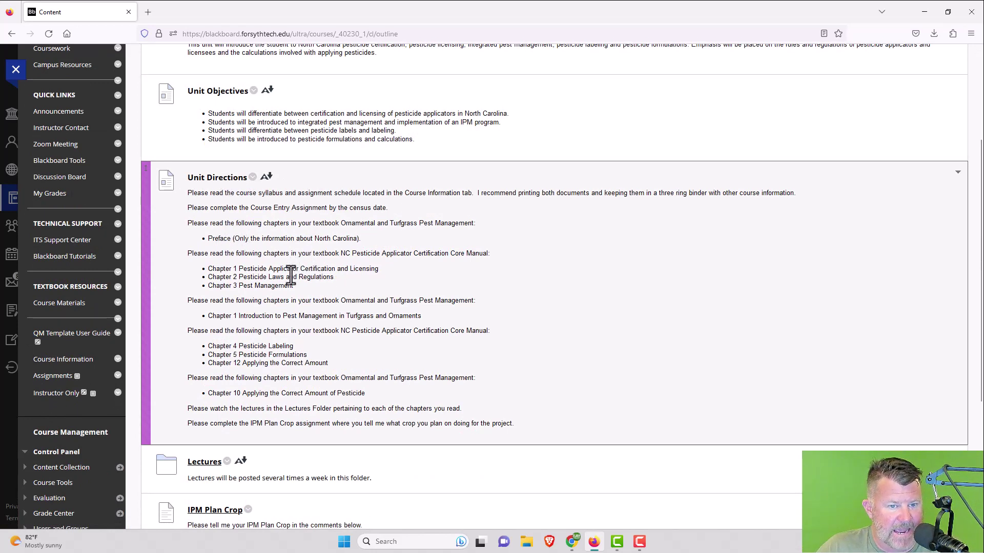
pyautogui.rightClick(324, 232)
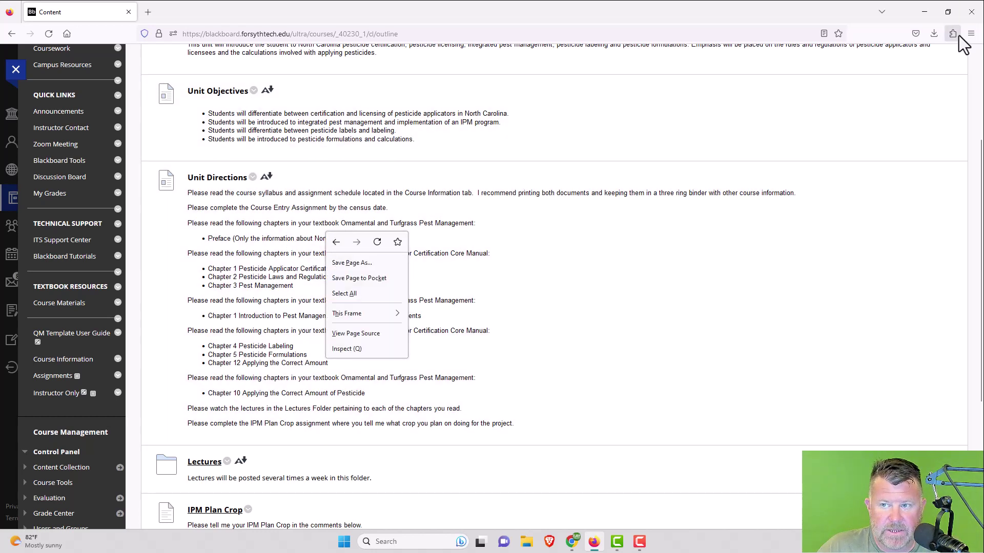
pyautogui.click(622, 223)
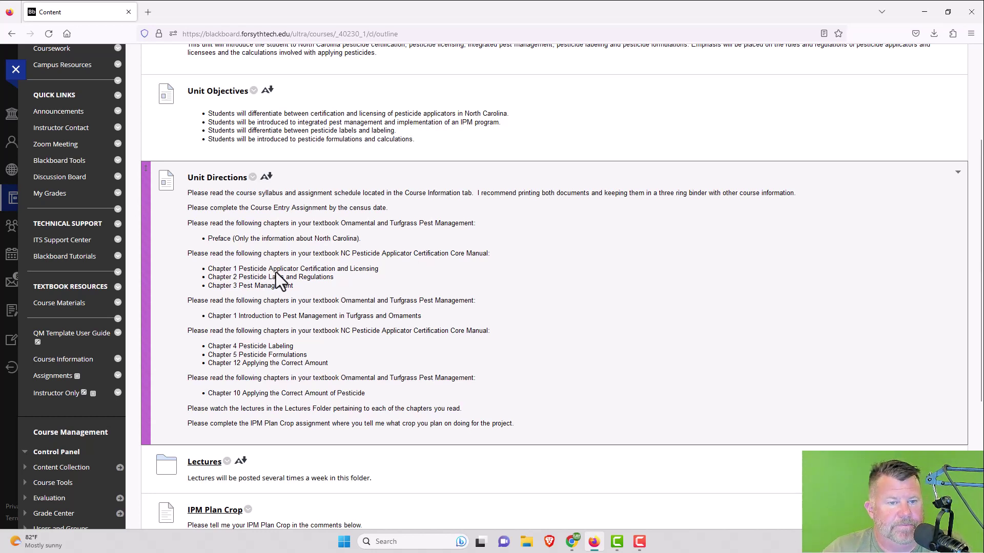
pyautogui.scroll(-1, 245, 299)
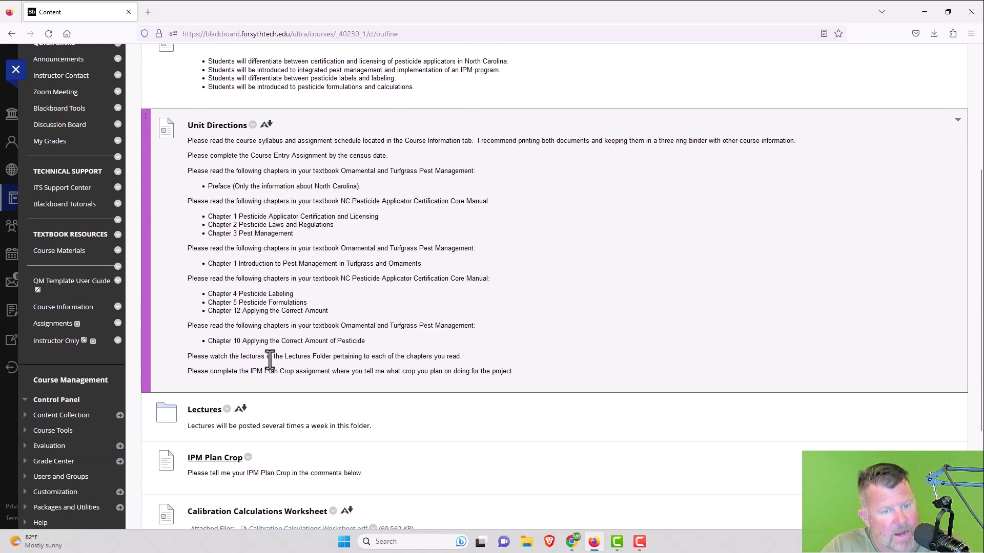
pyautogui.scroll(-1, 306, 302)
pyautogui.scroll(-2, 307, 301)
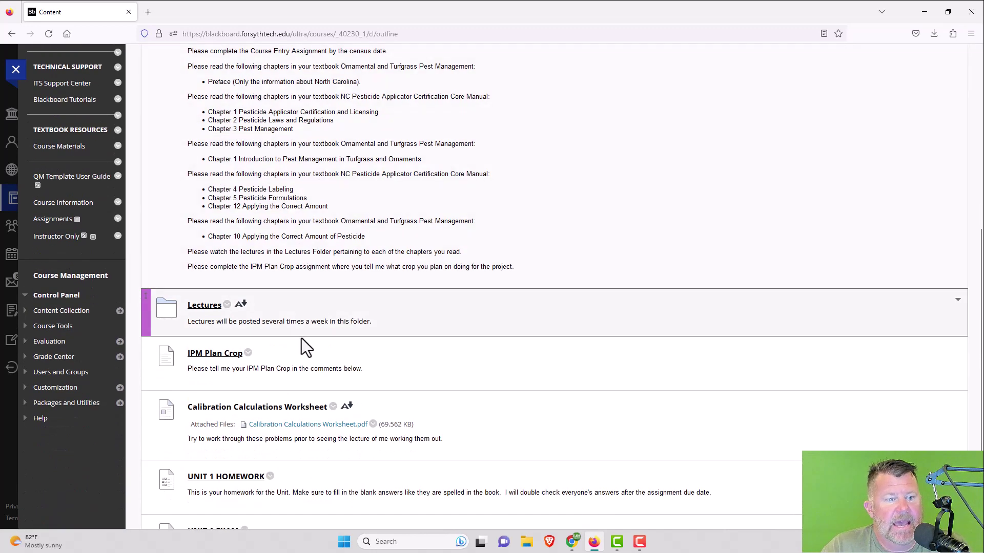
# Open Unit 1's Lectures folder and review the video list from North Carolina Pesticide Applicator Certification through How To Calibrate Your Rotary Spreader.
pyautogui.click(199, 310)
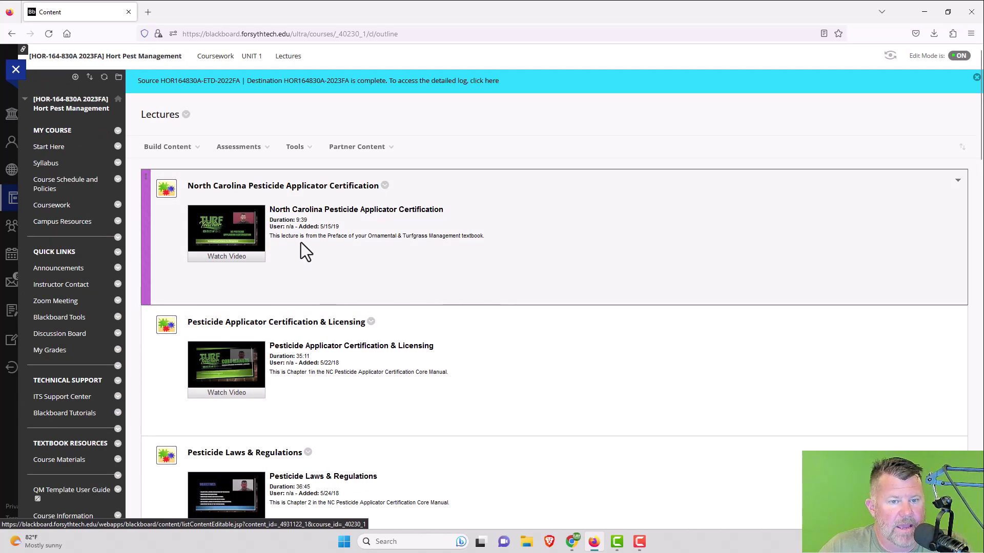
pyautogui.scroll(-1, 300, 254)
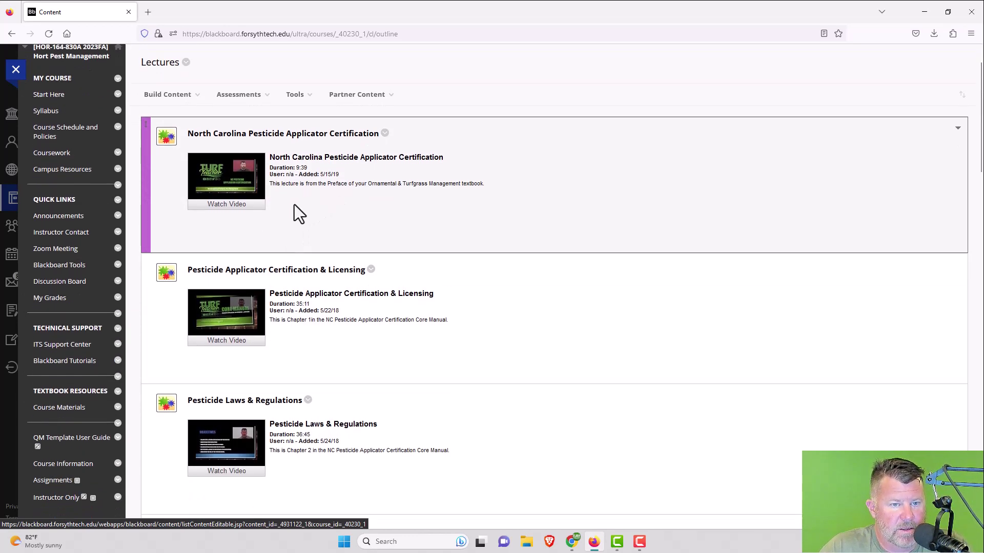
pyautogui.scroll(-1, 296, 204)
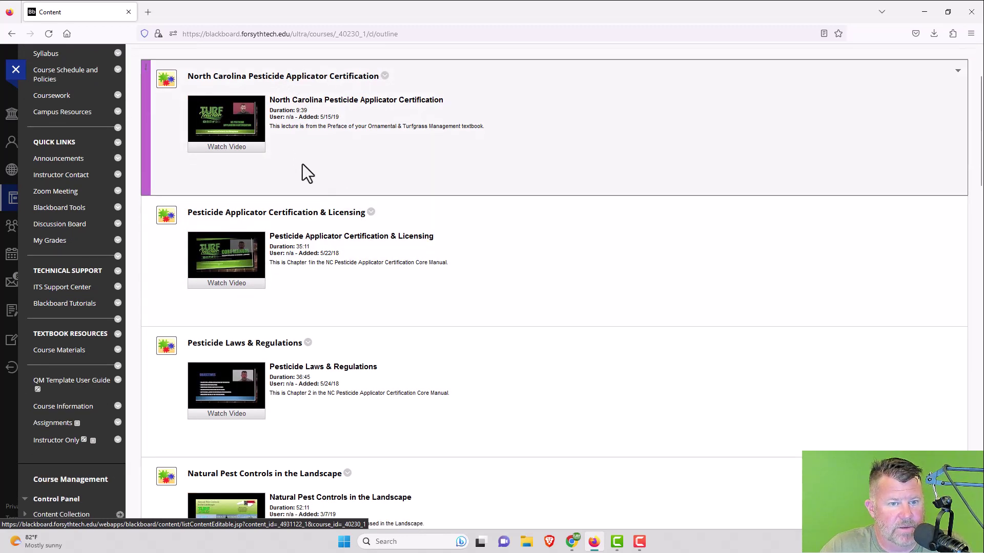
pyautogui.scroll(-1, 302, 164)
pyautogui.scroll(-3, 321, 201)
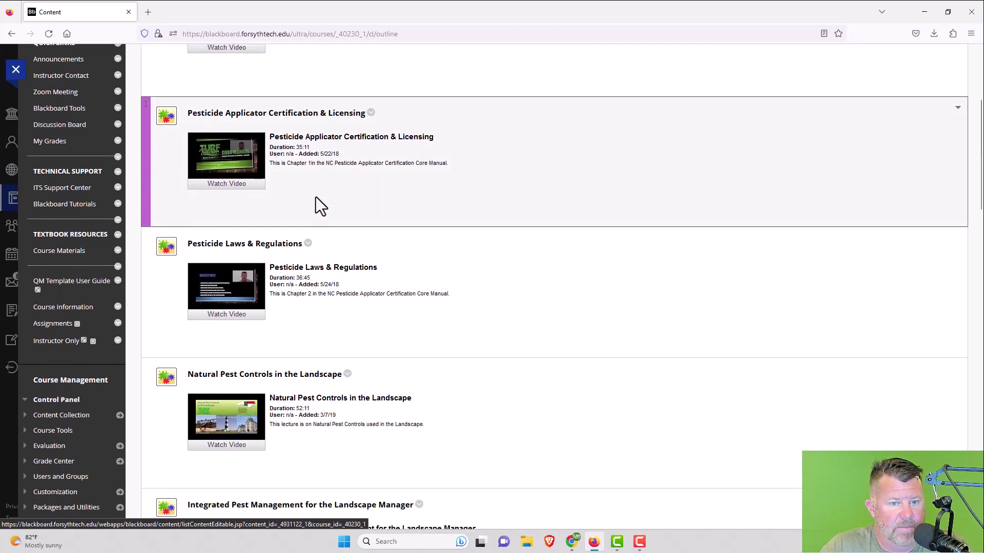
pyautogui.scroll(-2, 305, 194)
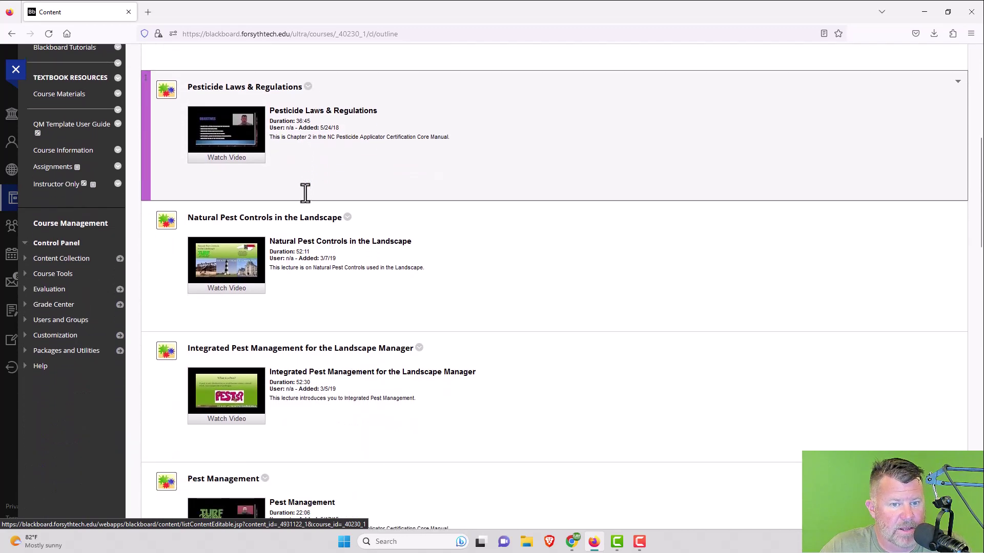
pyautogui.scroll(-2, 304, 223)
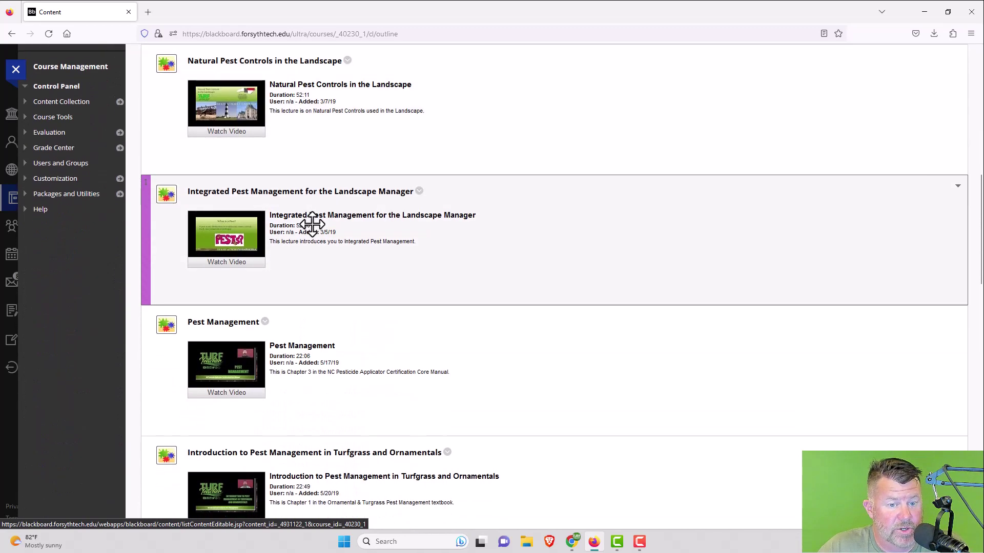
pyautogui.scroll(-2, 299, 236)
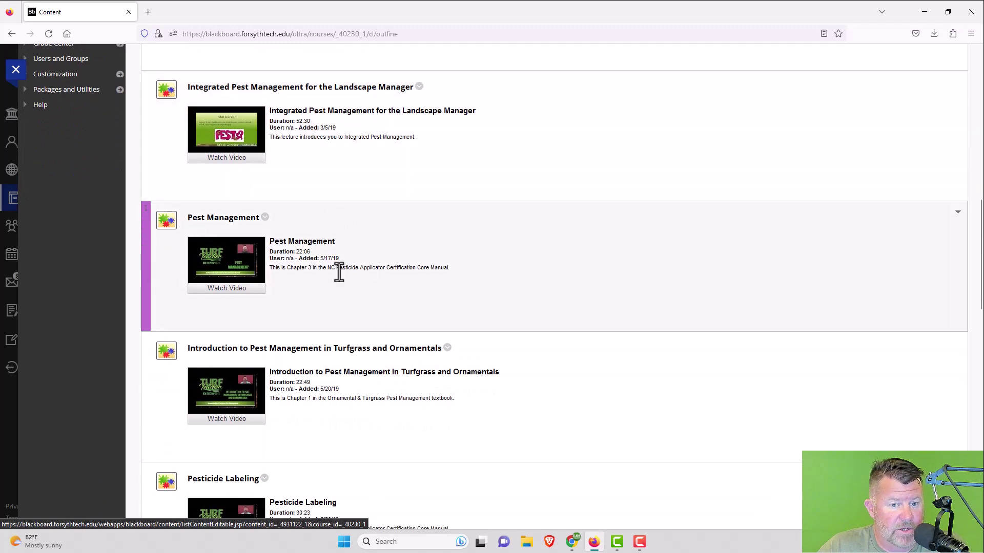
pyautogui.scroll(-2, 312, 267)
pyautogui.scroll(-3, 303, 283)
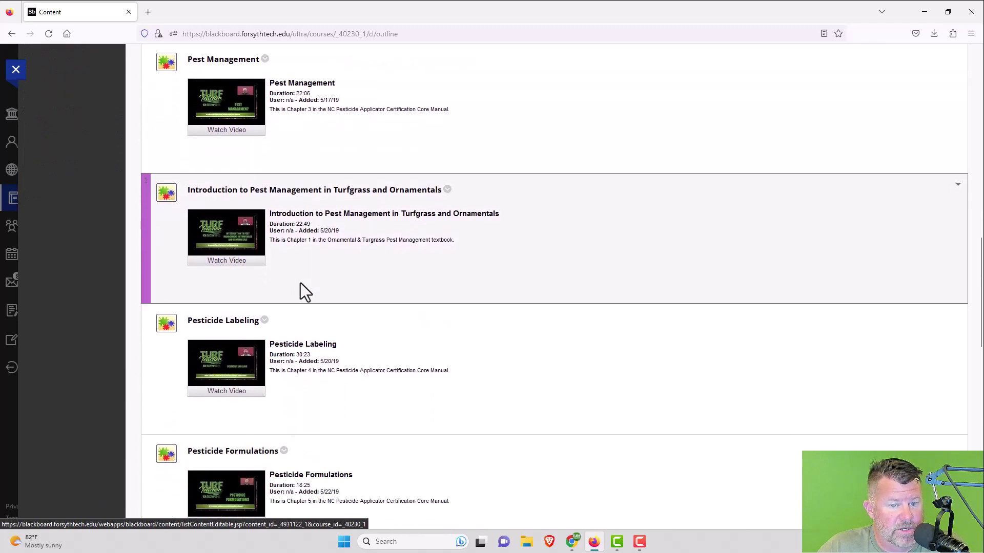
pyautogui.scroll(-1, 310, 318)
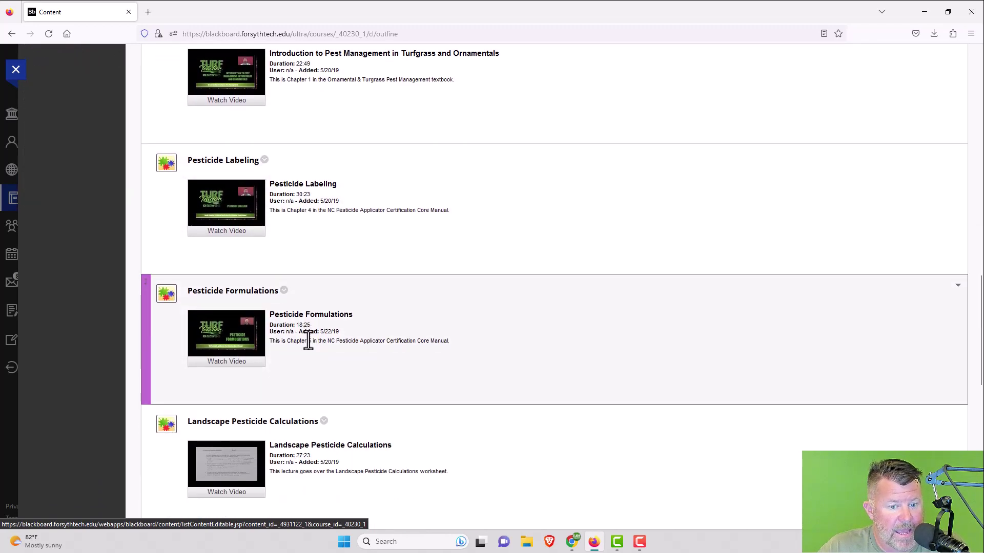
pyautogui.scroll(-2, 314, 341)
pyautogui.scroll(-4, 312, 358)
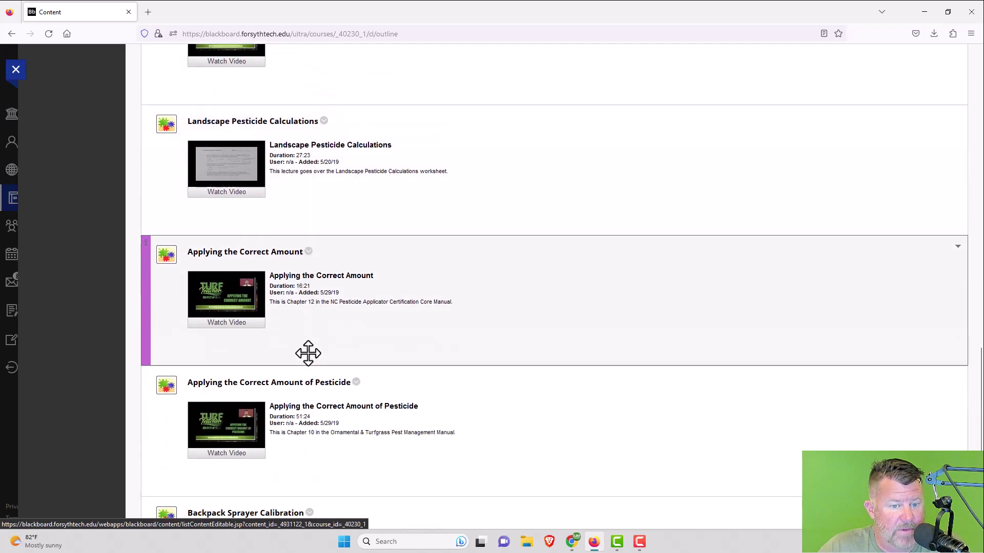
pyautogui.scroll(-1, 312, 307)
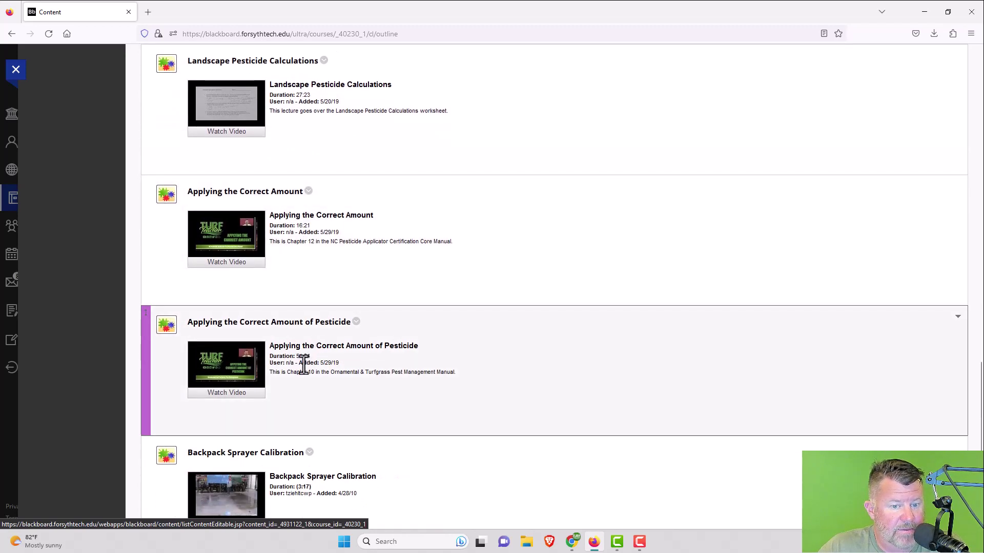
pyautogui.scroll(-2, 308, 363)
pyautogui.scroll(-1, 328, 353)
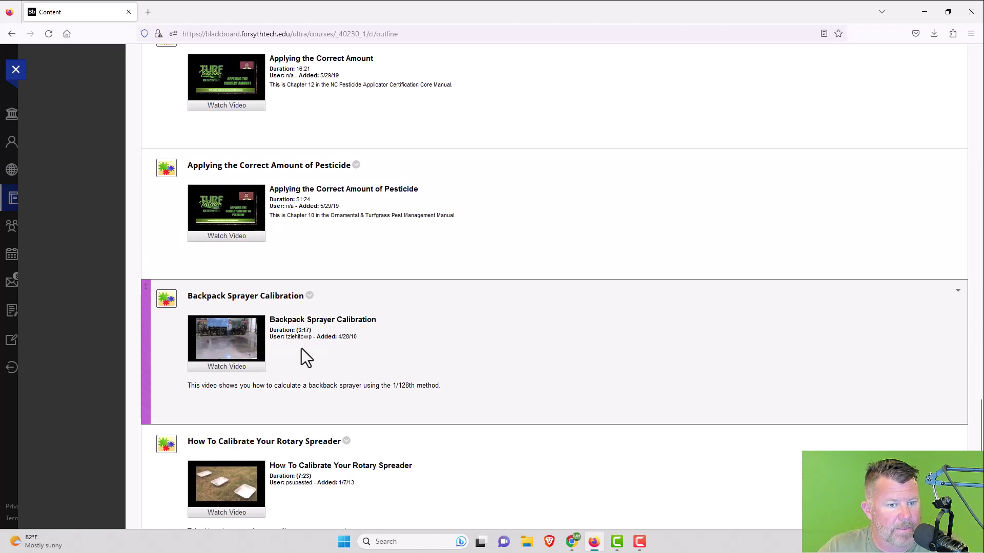
pyautogui.scroll(-1, 310, 350)
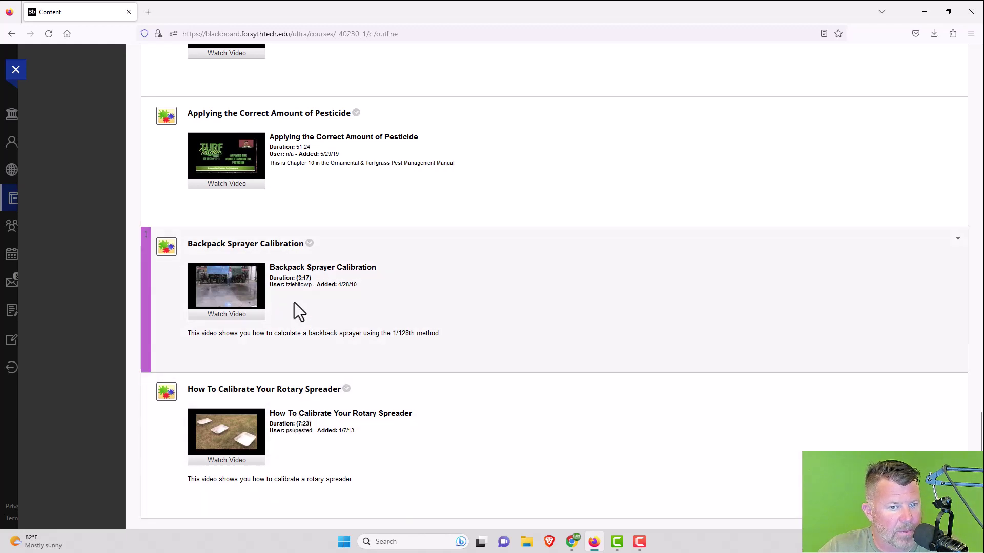
# Review the remaining videos in Unit 1's Lectures folder and go back to the Unit 1 page.
pyautogui.scroll(-1, 349, 426)
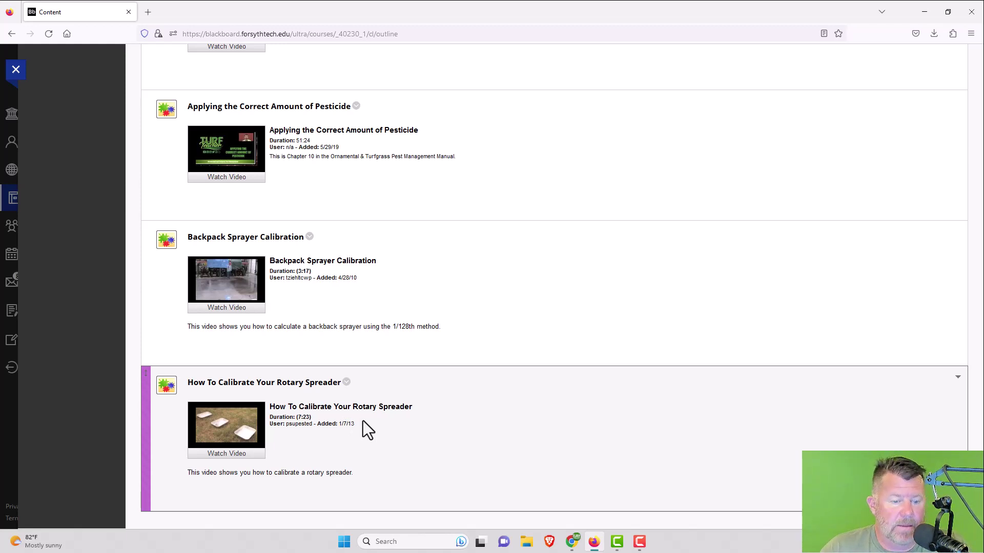
pyautogui.middleClick(411, 392)
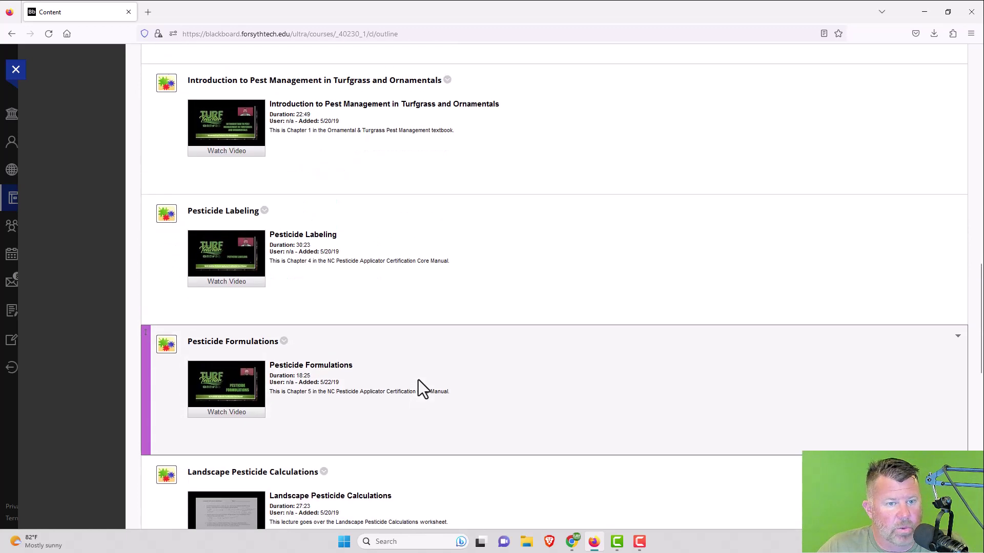
pyautogui.click(410, 375)
pyautogui.scroll(3, 410, 375)
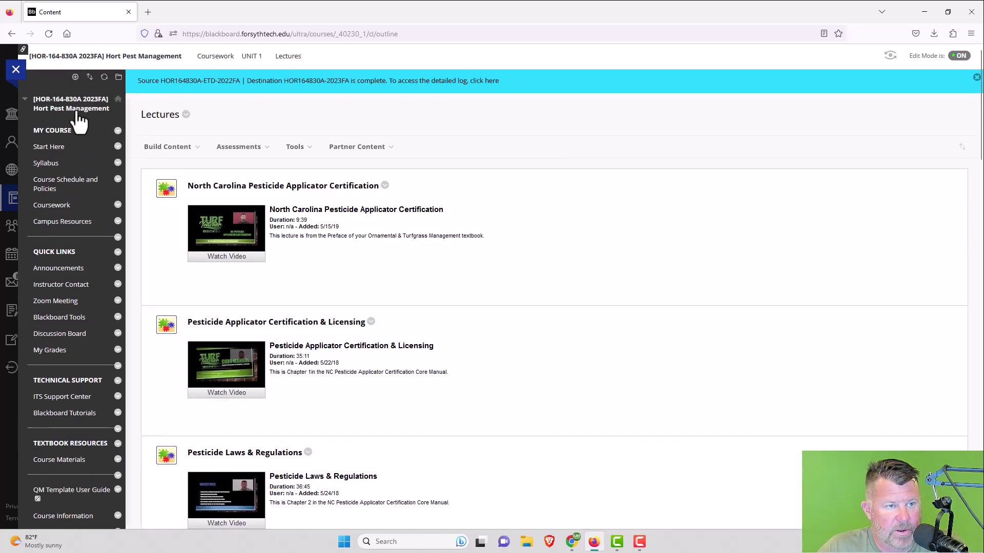
pyautogui.click(12, 34)
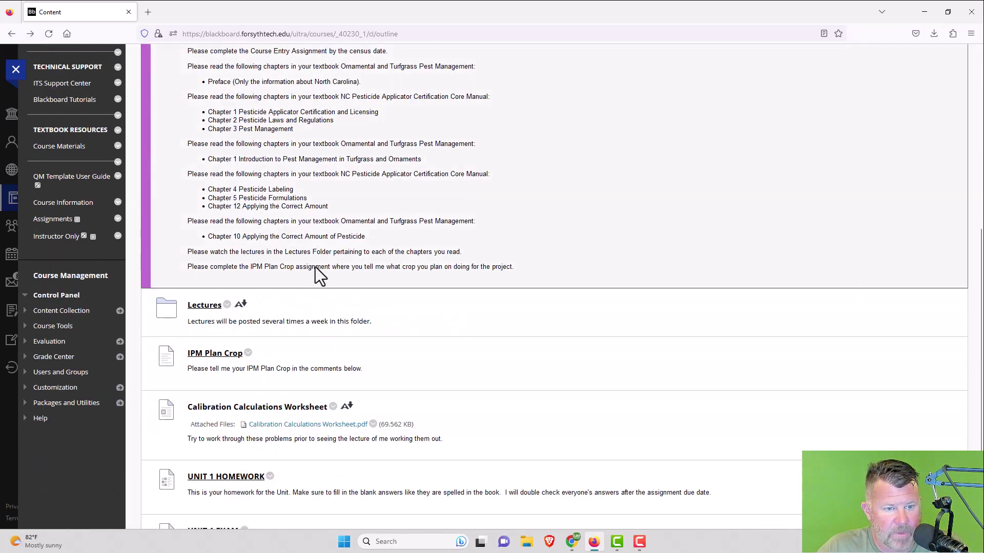
# Open the IPM Plan Crop assignment to view its instructions, due date and submission options, and return to Unit 1.
pyautogui.scroll(-2, 328, 297)
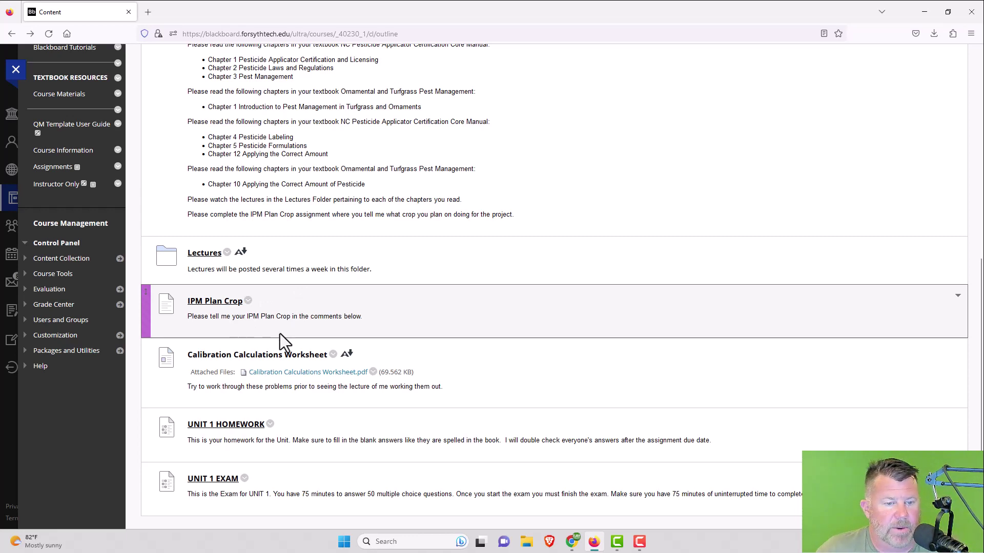
pyautogui.click(210, 305)
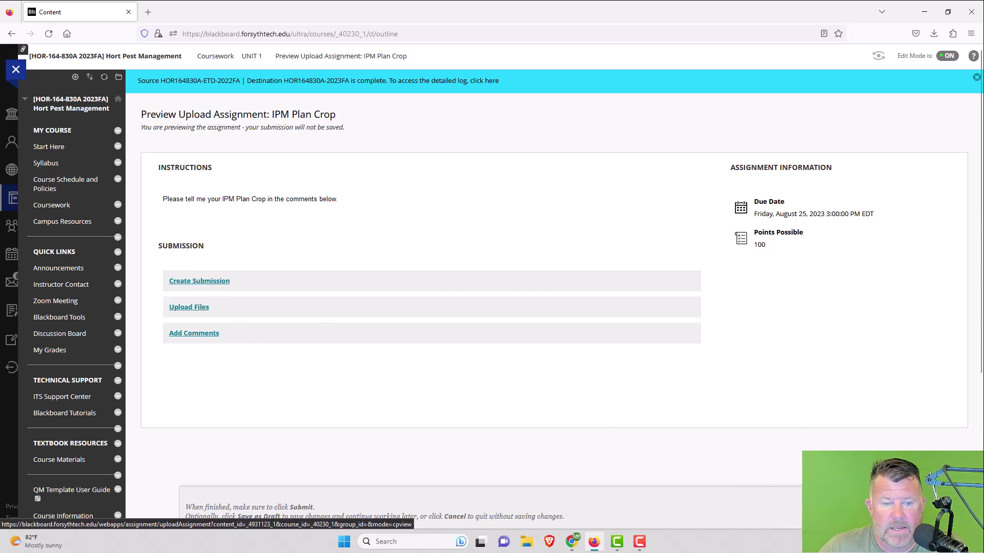
pyautogui.click(720, 478)
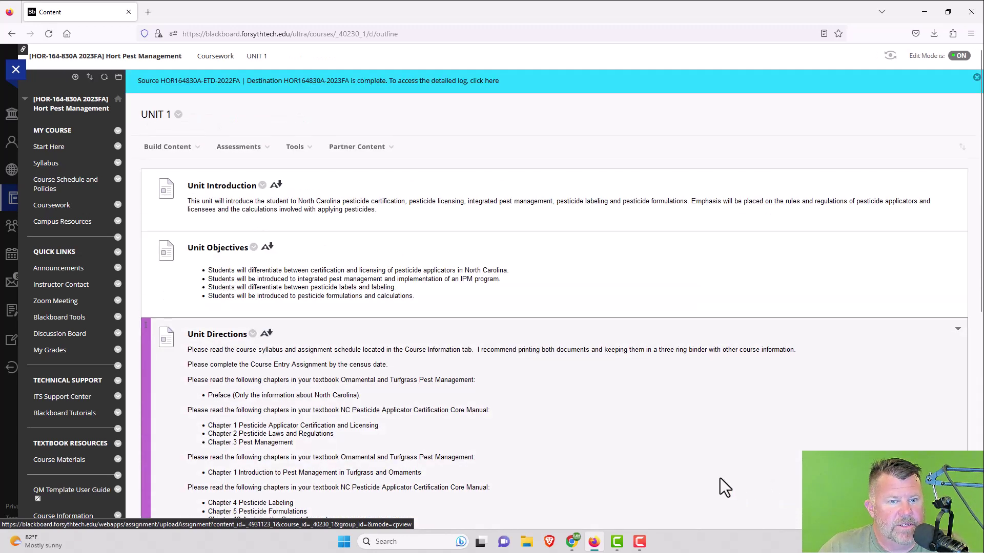
# Open the attached Calibration Calculations Worksheet PDF, look through the problems on both pages and close it.
pyautogui.scroll(-5, 490, 432)
pyautogui.scroll(-2, 471, 412)
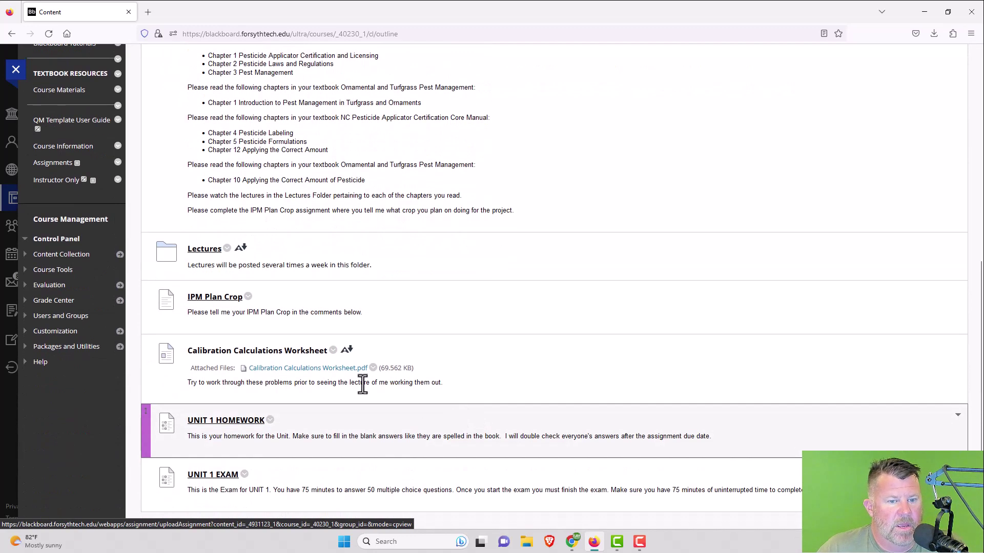
pyautogui.click(286, 368)
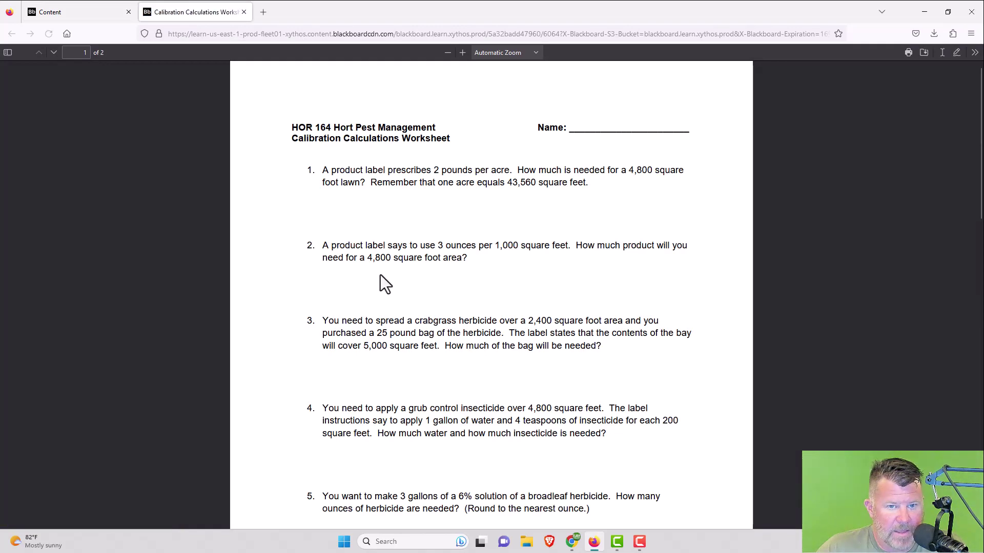
pyautogui.scroll(-7, 433, 325)
pyautogui.scroll(-8, 471, 400)
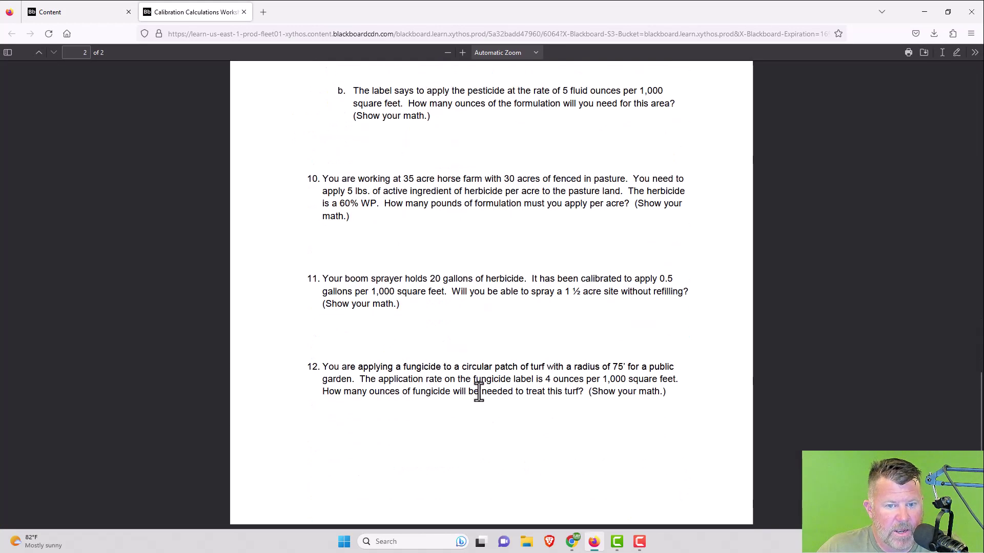
pyautogui.scroll(10, 484, 402)
pyautogui.scroll(5, 496, 358)
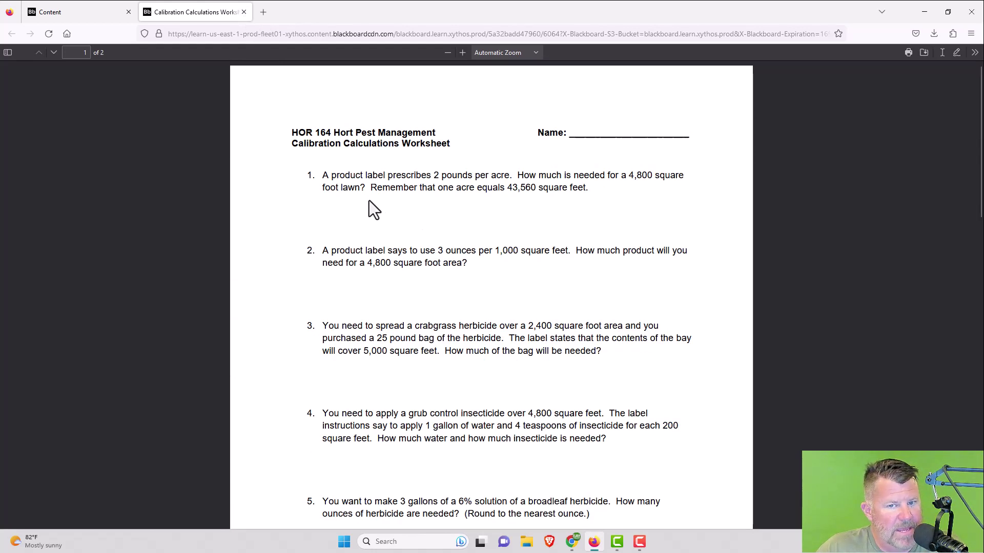
pyautogui.click(244, 12)
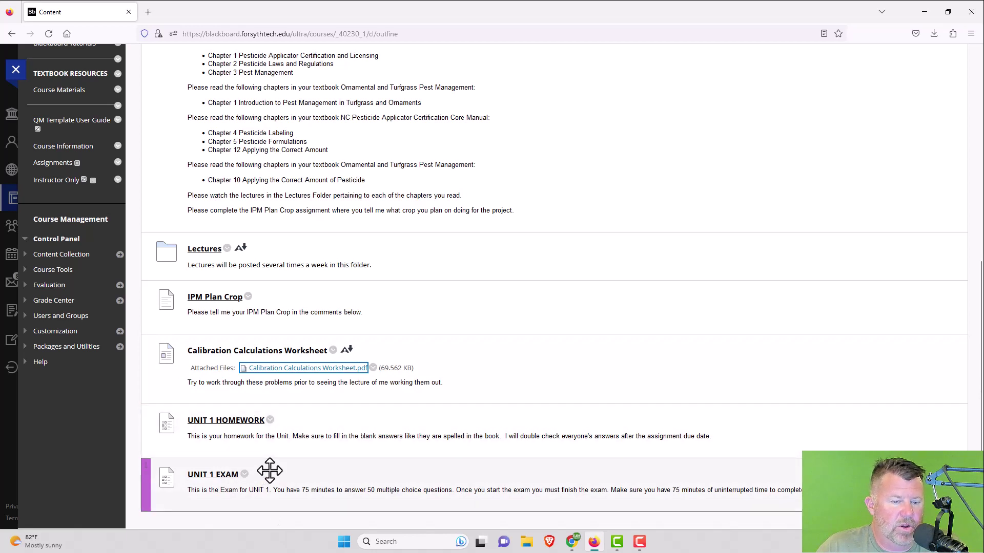
# View the UNIT 1 HOMEWORK test instructions without beginning the test, and look over the Unit 1 page again.
pyautogui.click(226, 425)
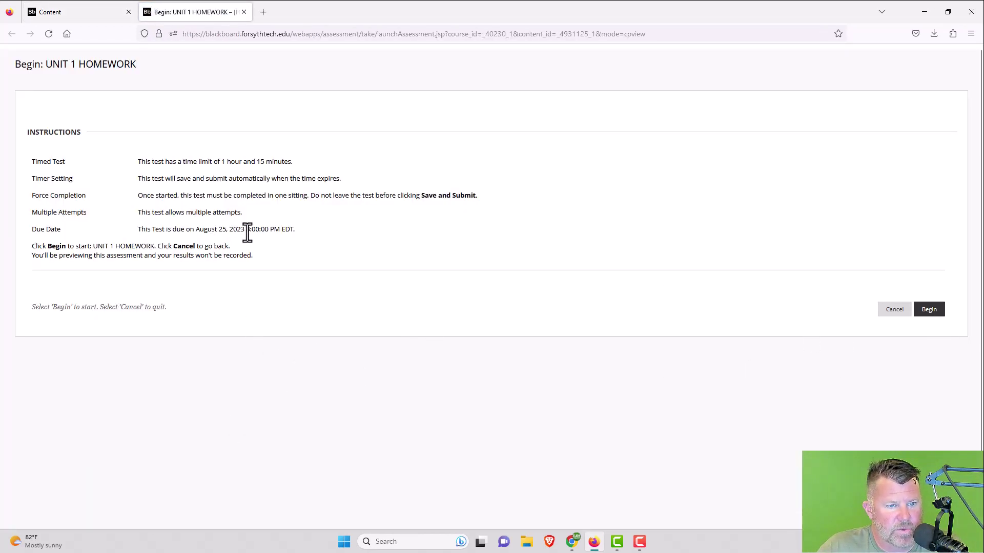
pyautogui.click(894, 309)
pyautogui.scroll(-2, 307, 323)
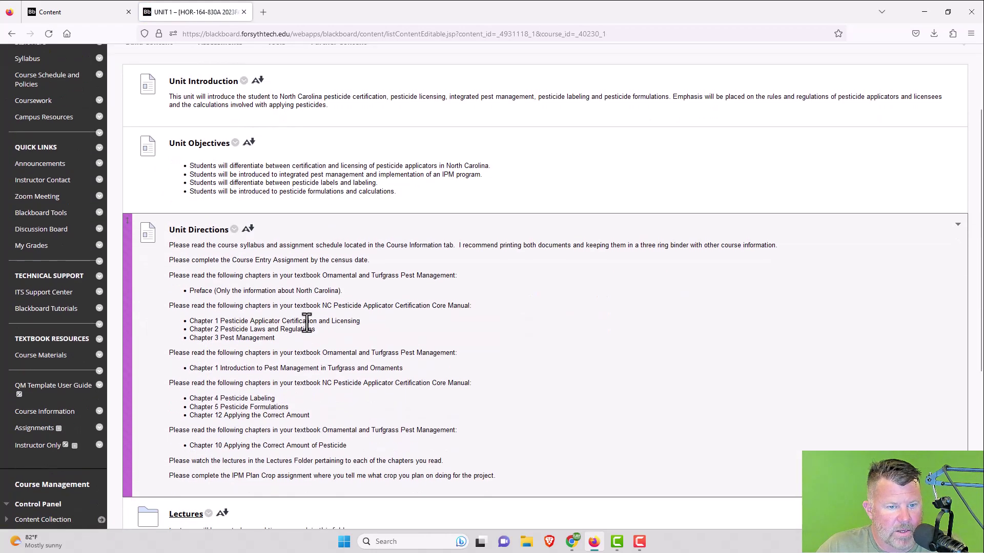
pyautogui.scroll(-5, 306, 323)
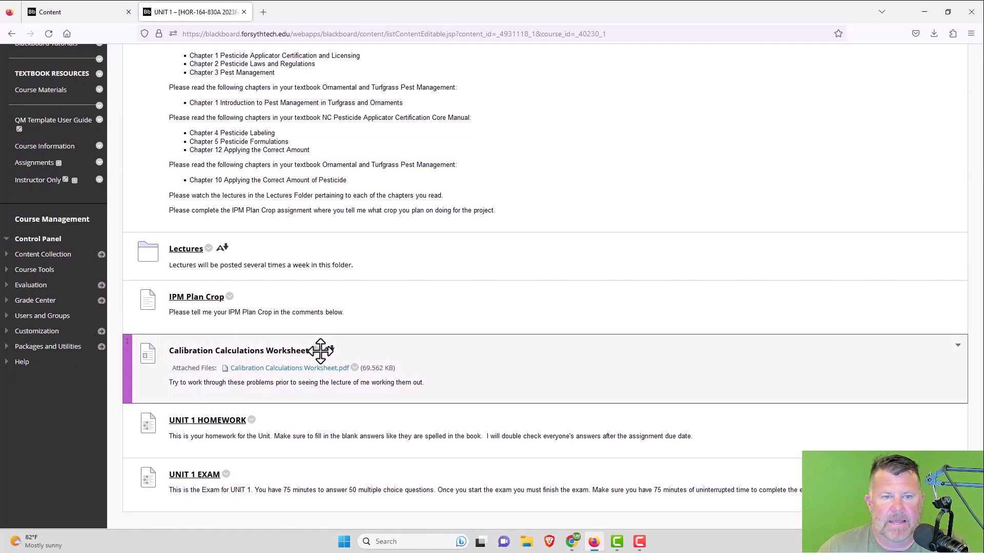
pyautogui.scroll(7, 602, 313)
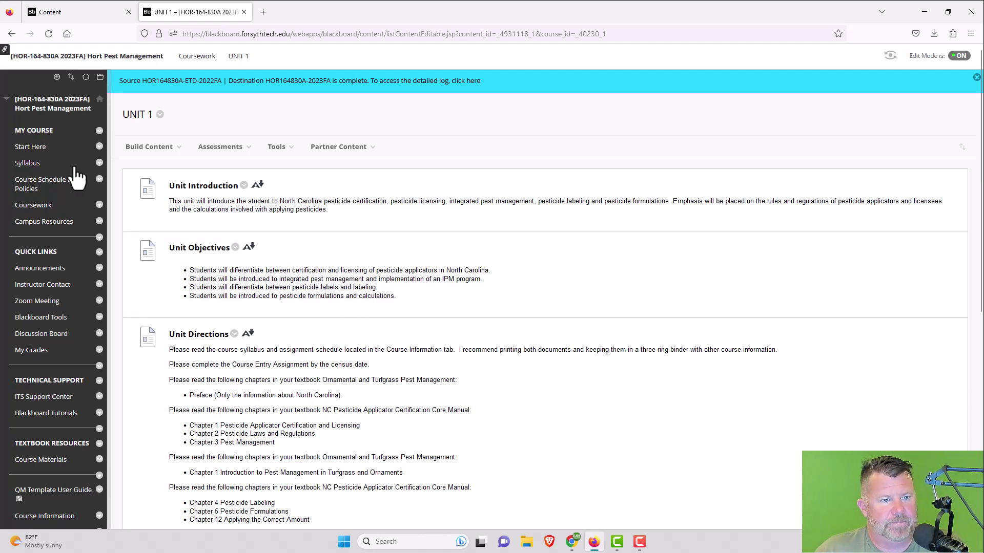
# Revisit the Start Here page, and review the graded coursework due dates and course policies in Course Schedule and Policies.
pyautogui.click(30, 148)
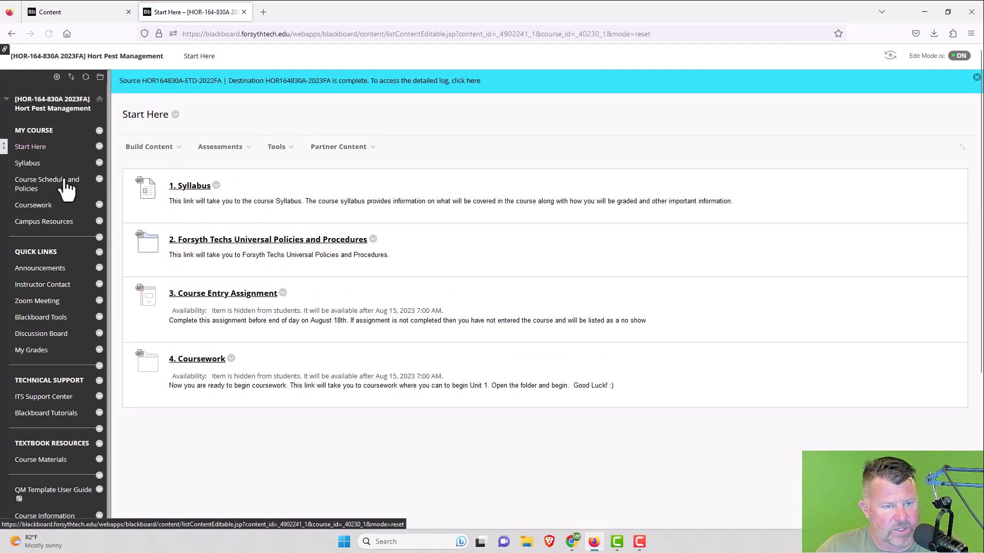
pyautogui.click(32, 188)
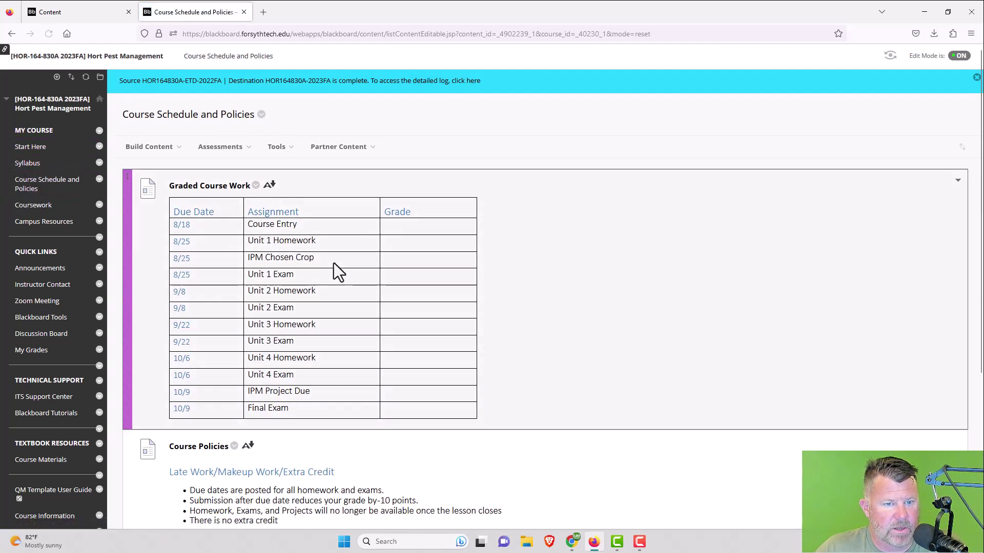
pyautogui.scroll(-2, 333, 262)
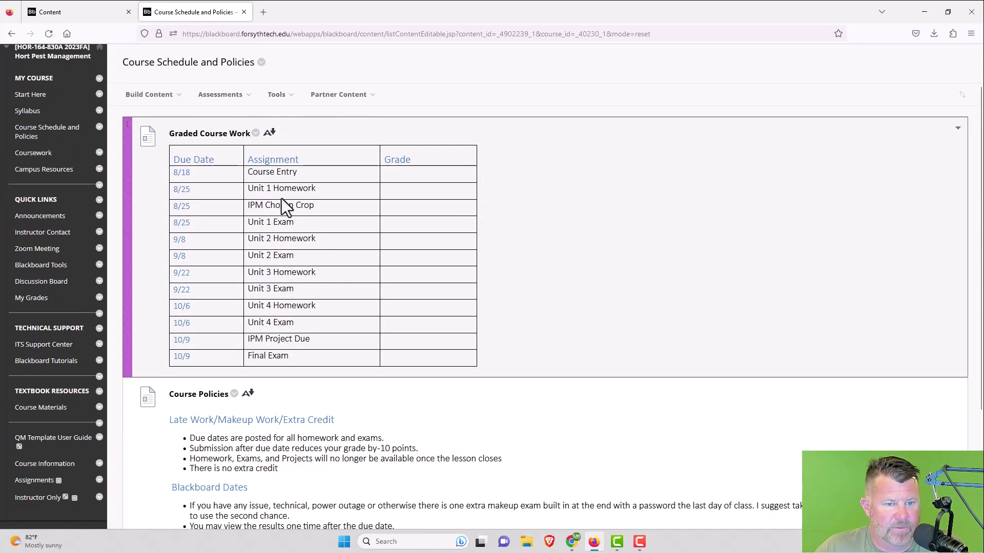
pyautogui.scroll(-2, 275, 296)
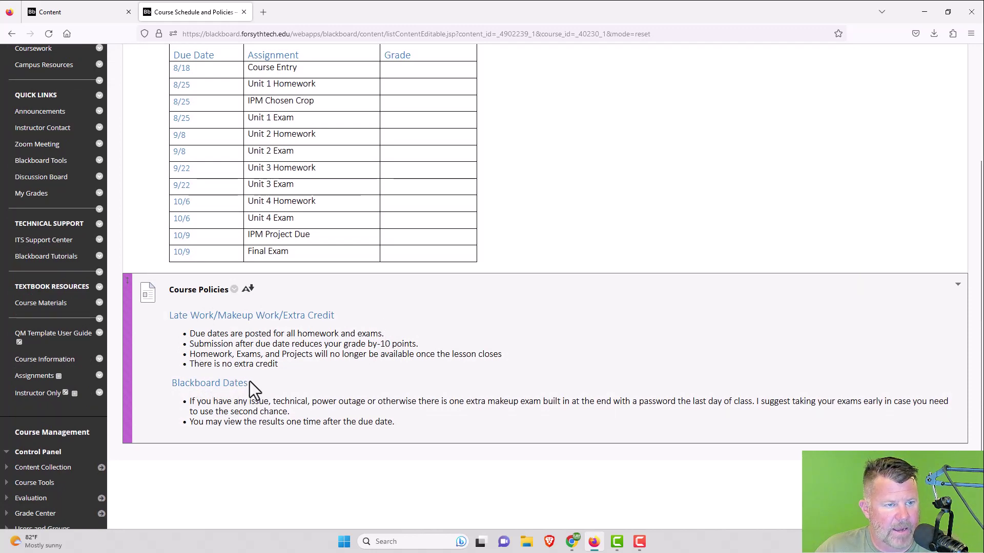
pyautogui.scroll(3, 250, 381)
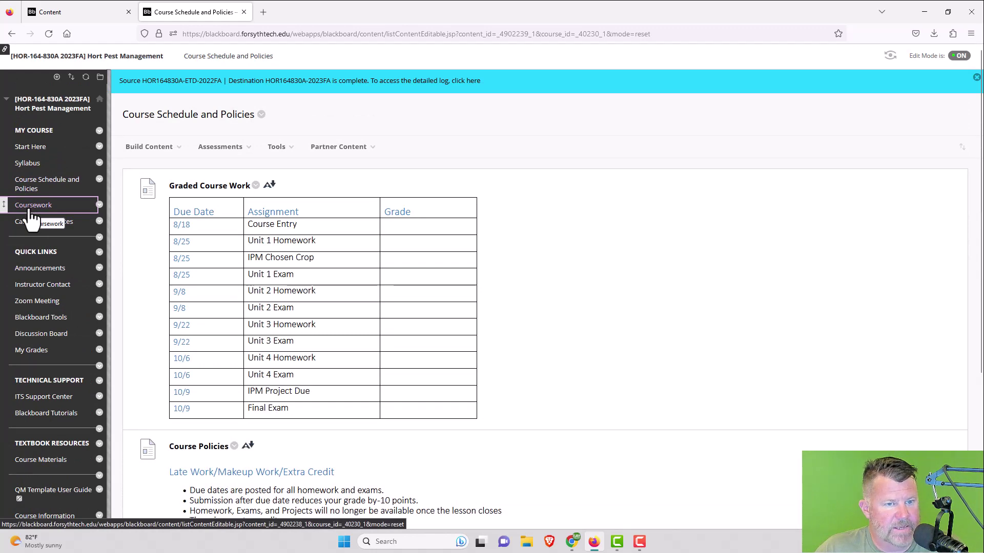
# Review the Coursework page's entry assignment, manuals and unit folders, and open Announcements to read the welcome post.
pyautogui.click(29, 211)
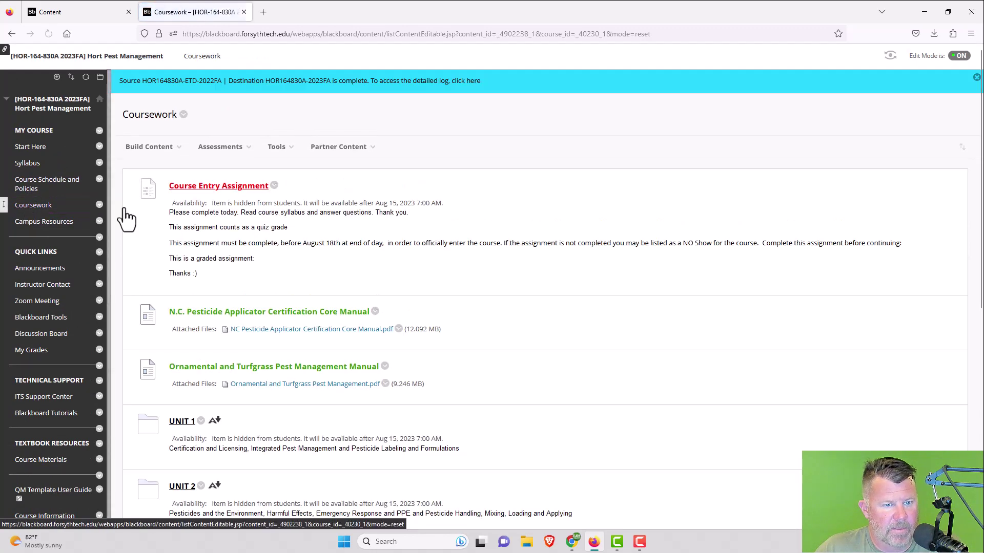
pyautogui.scroll(-2, 241, 334)
pyautogui.scroll(-1, 188, 323)
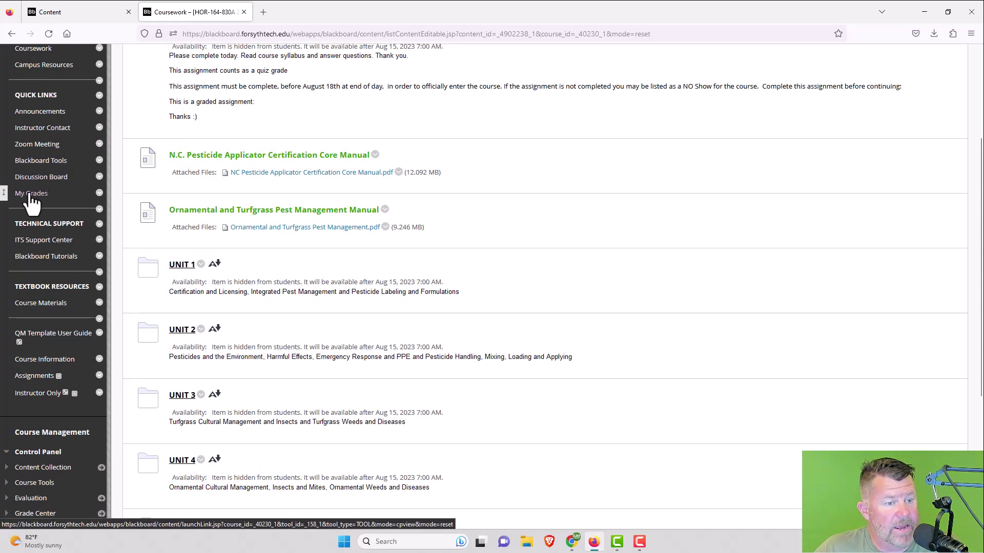
pyautogui.scroll(2, 31, 200)
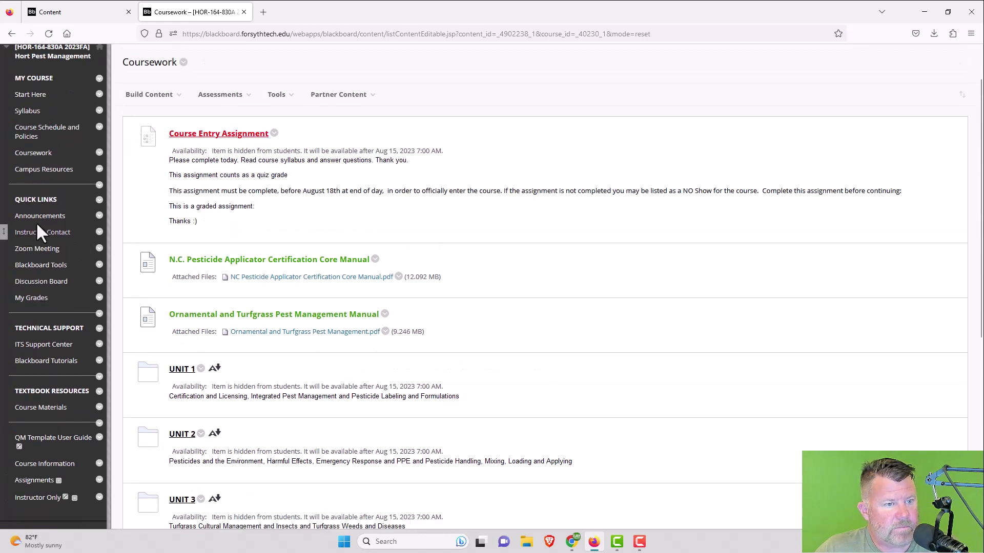
pyautogui.click(35, 216)
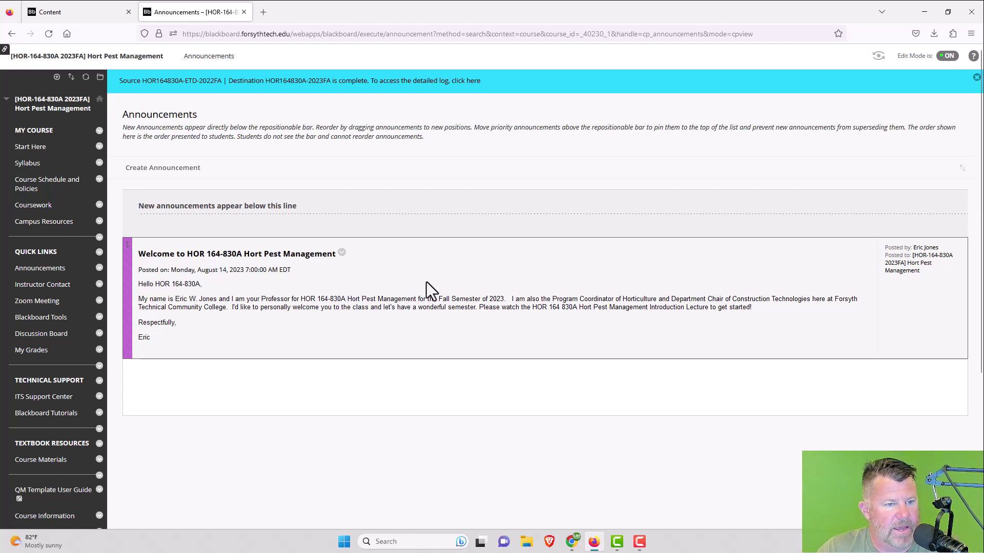
# View the instructor's contact details and office hours under Instructor Contact, and return to the Start Here page.
pyautogui.click(44, 286)
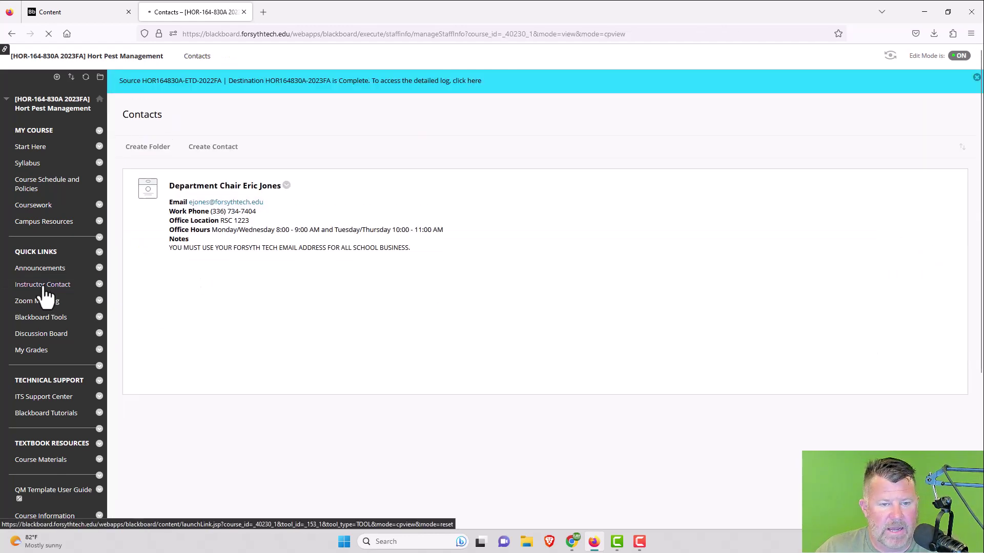
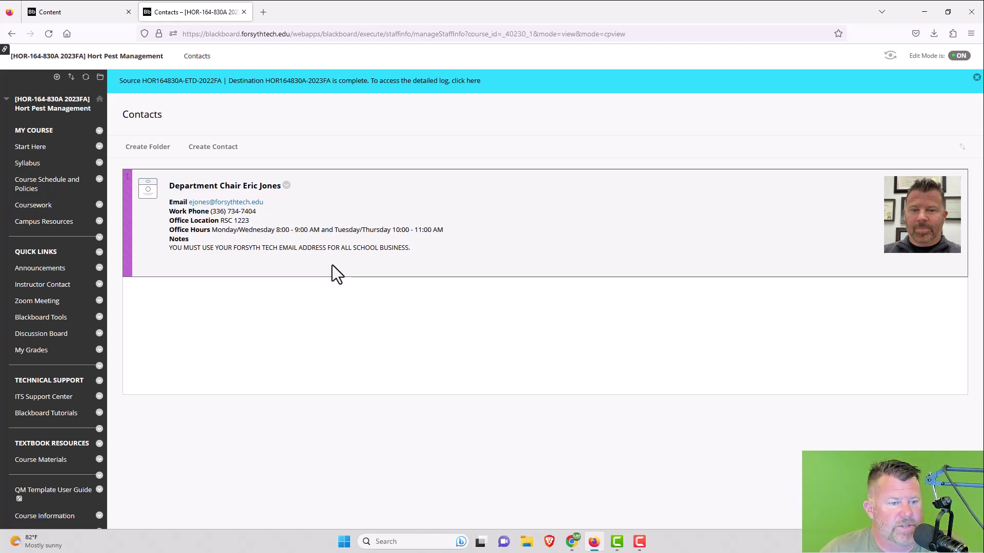
pyautogui.scroll(-5, 68, 319)
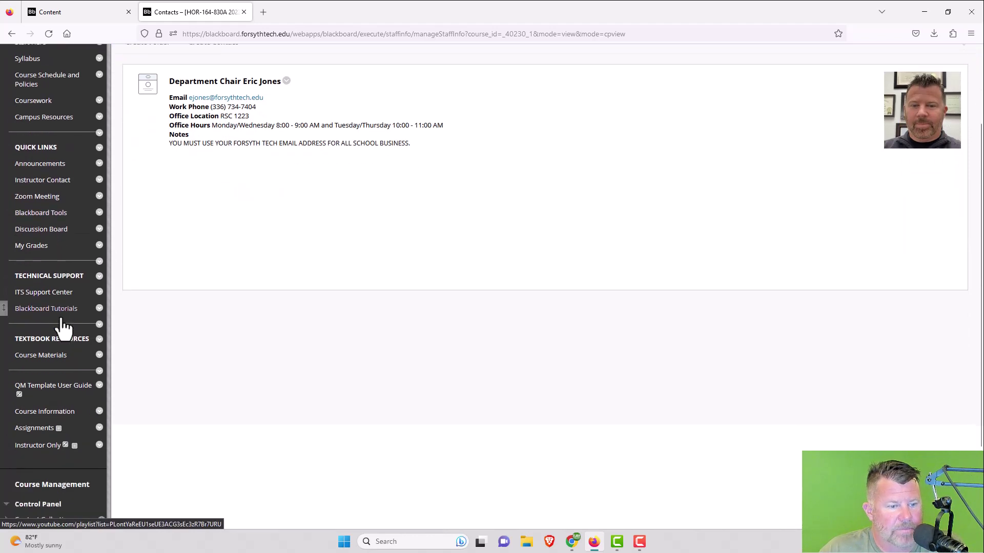
pyautogui.scroll(5, 63, 328)
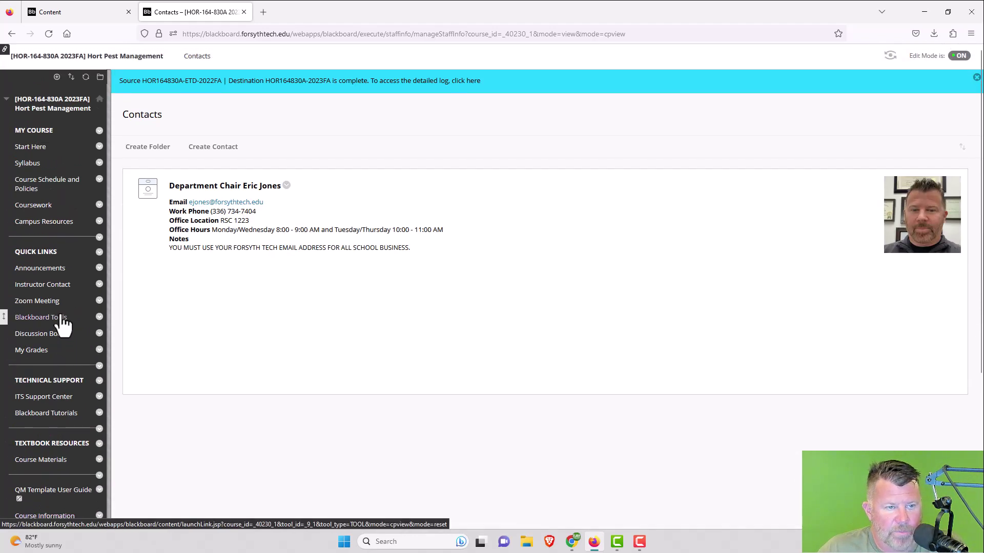
pyautogui.click(31, 149)
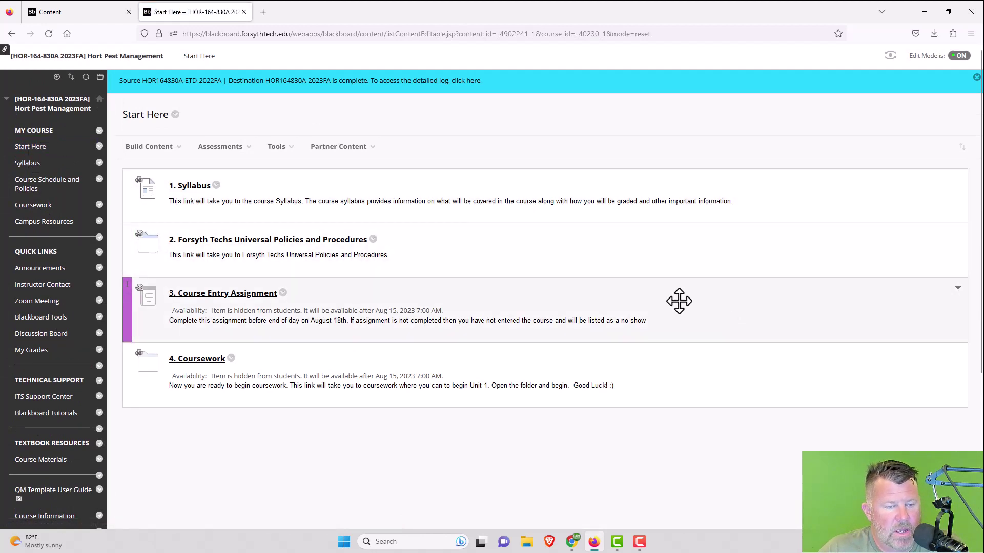